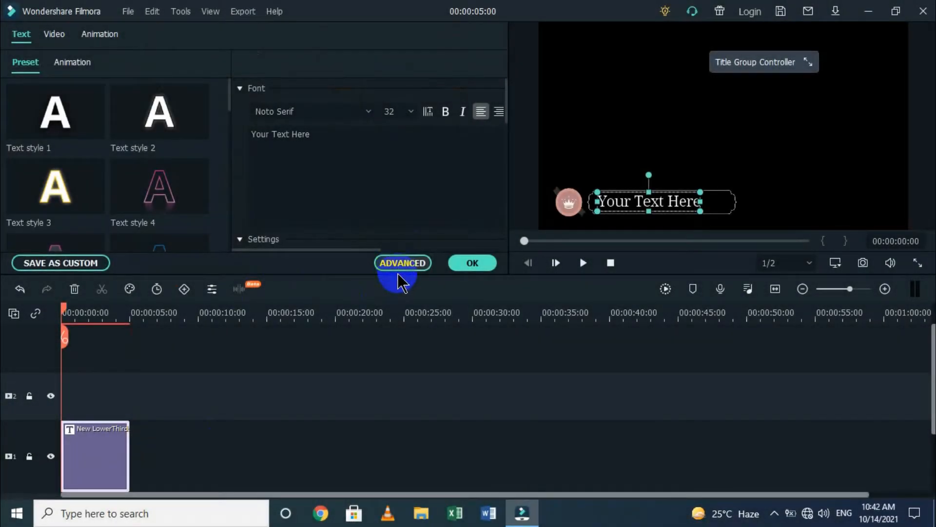
# Open the Advanced Text Edit window for the lower-third title.
pyautogui.click(399, 267)
# Replace the placeholder 'Your Text Here' with the person's name.
pyautogui.click(189, 127)
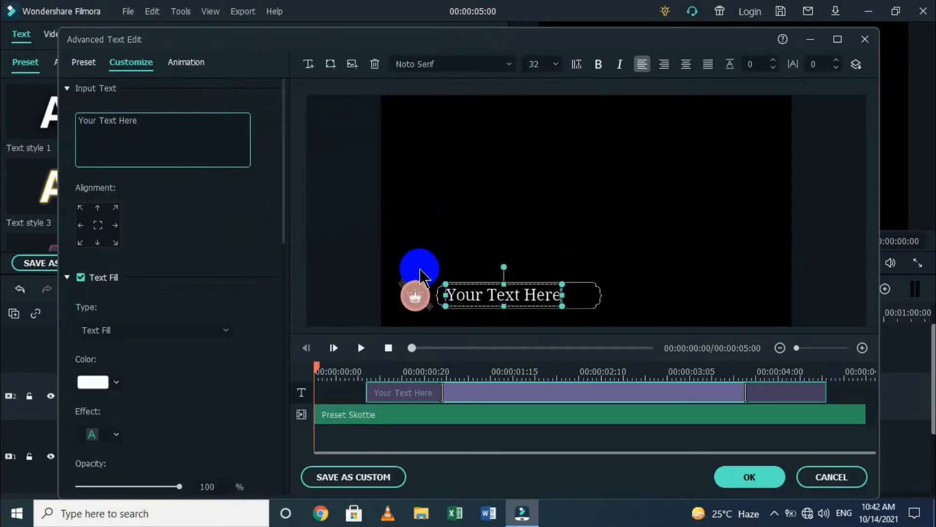
pyautogui.moveTo(150, 147); pyautogui.dragTo(61, 110)
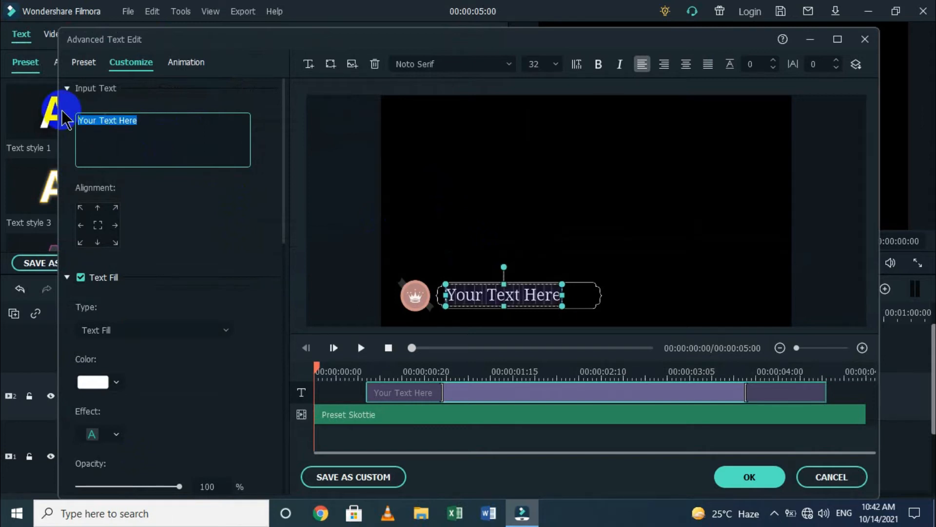
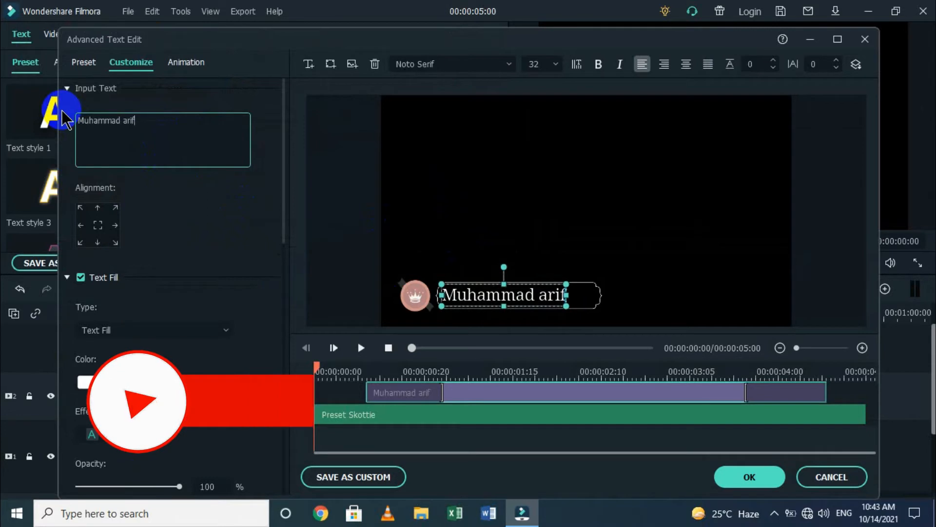
# Nudge the name text slightly right to re-centre it in its banner.
pyautogui.click(584, 301)
pyautogui.moveTo(554, 298); pyautogui.dragTo(581, 320)
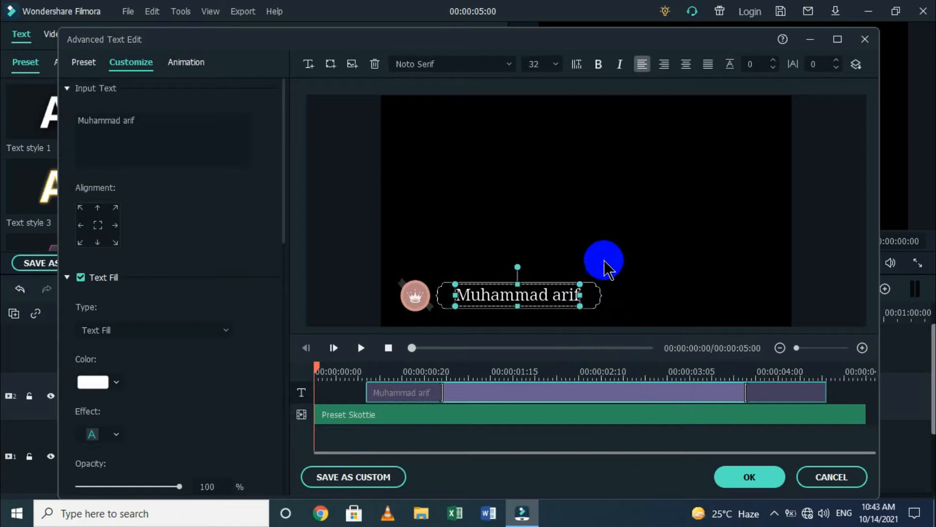
pyautogui.click(604, 269)
pyautogui.click(418, 294)
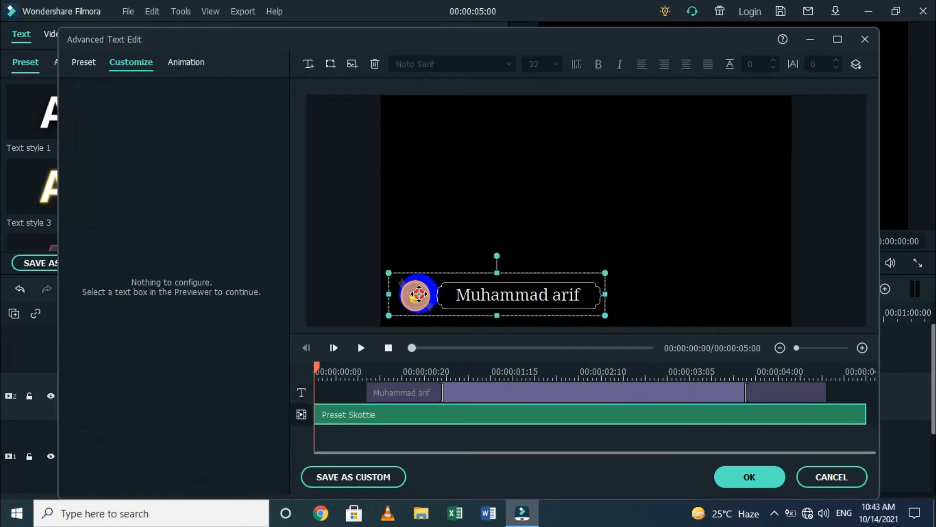
# Add a white circle, shrunk and placed over the crown icon.
pyautogui.click(330, 64)
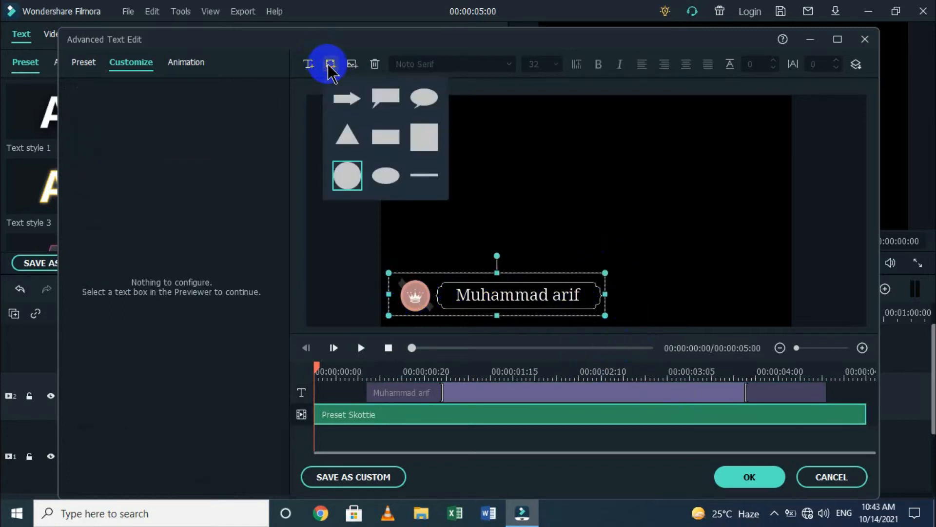
pyautogui.click(346, 178)
pyautogui.moveTo(633, 163); pyautogui.dragTo(420, 304)
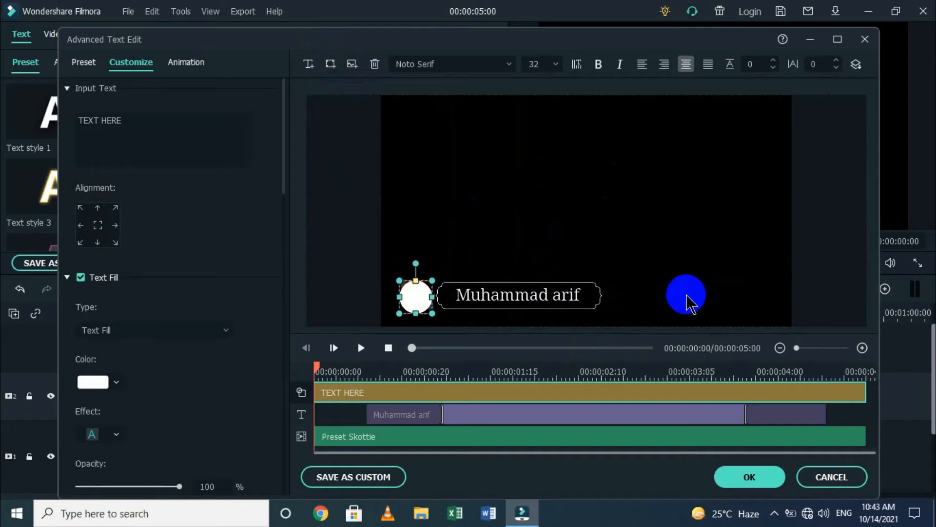
# Apply the Erase animation to the circle.
pyautogui.click(720, 247)
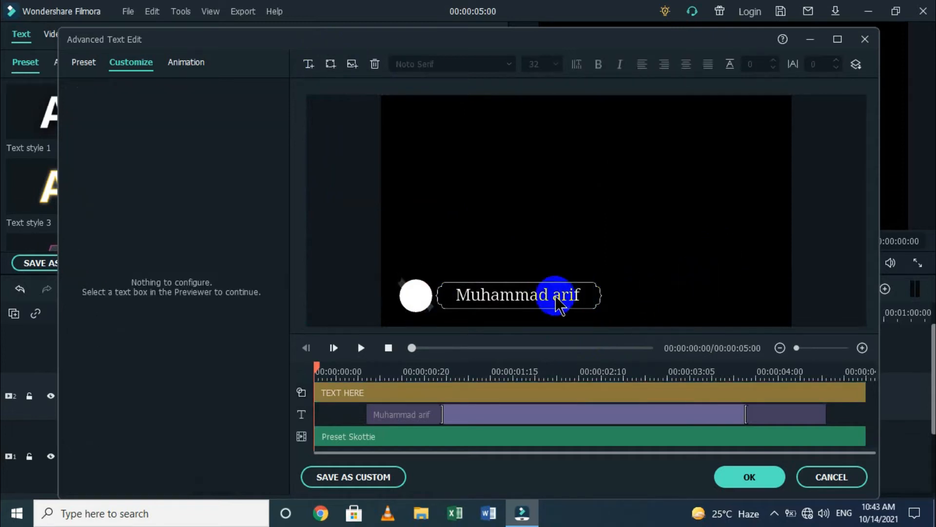
pyautogui.click(418, 294)
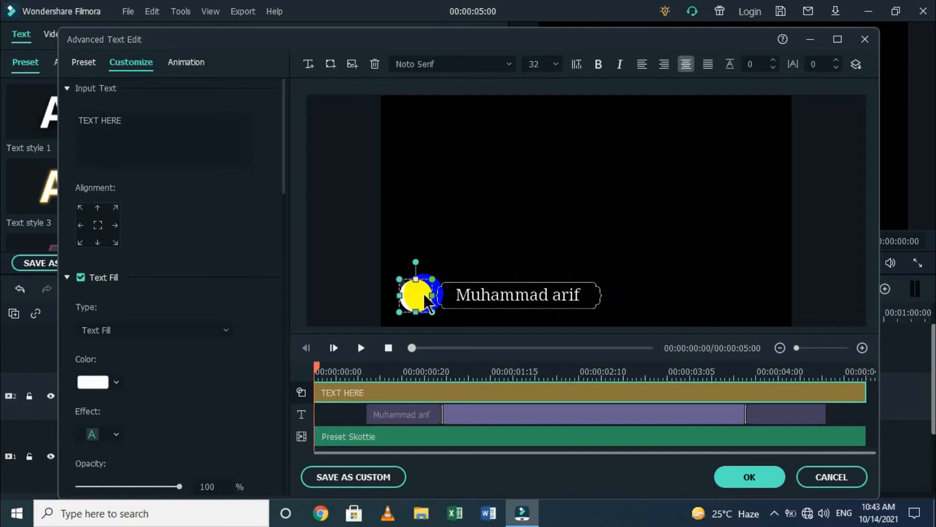
pyautogui.click(186, 62)
pyautogui.click(136, 257)
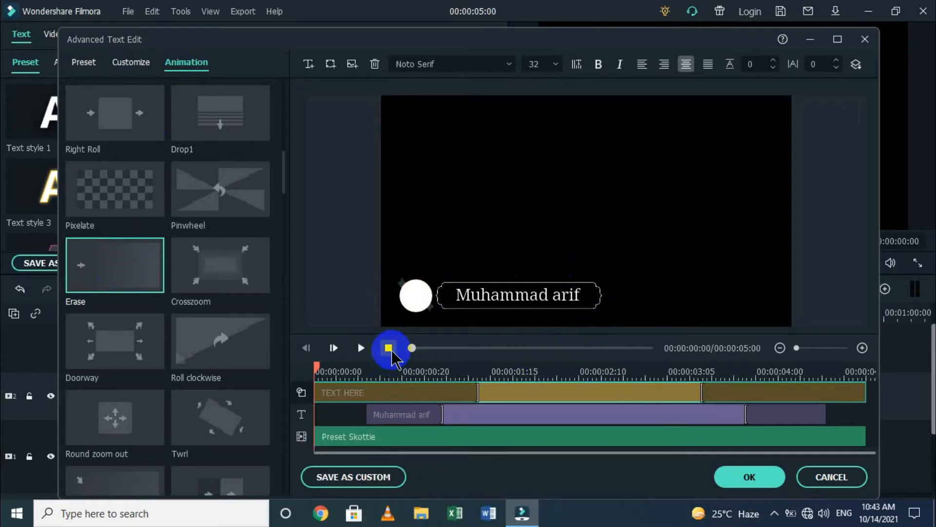
# Shorten the circle's Erase intro on the TEXT HERE clip and replay the preview.
pyautogui.click(361, 348)
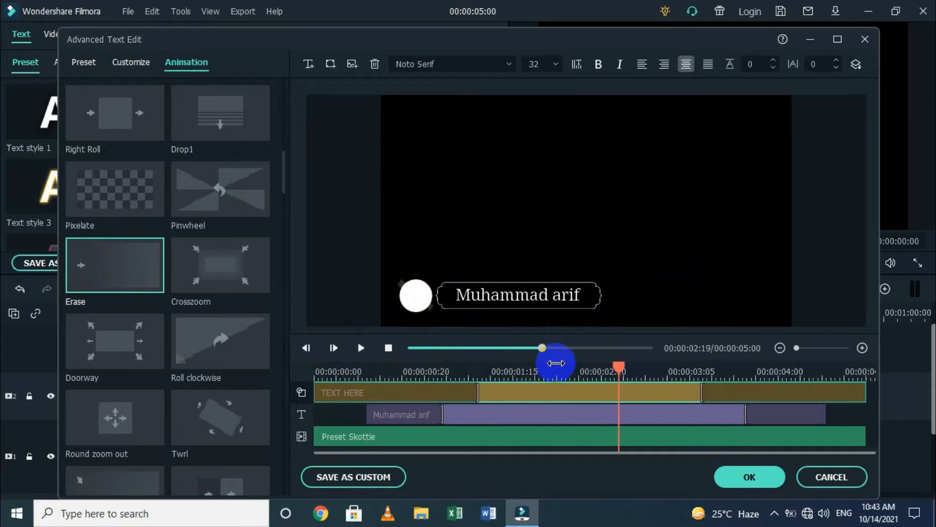
pyautogui.moveTo(475, 390); pyautogui.dragTo(305, 390)
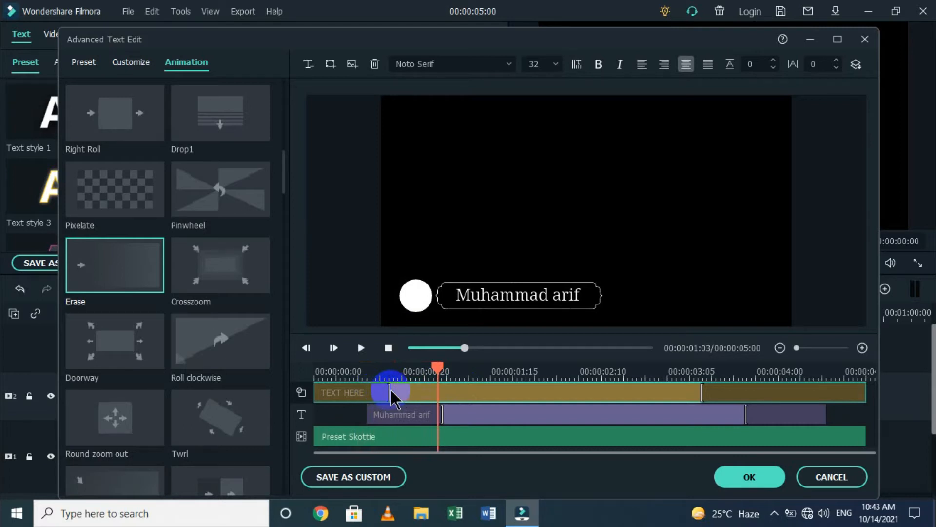
pyautogui.moveTo(387, 390); pyautogui.dragTo(303, 365)
pyautogui.press('space')
pyautogui.click(461, 391)
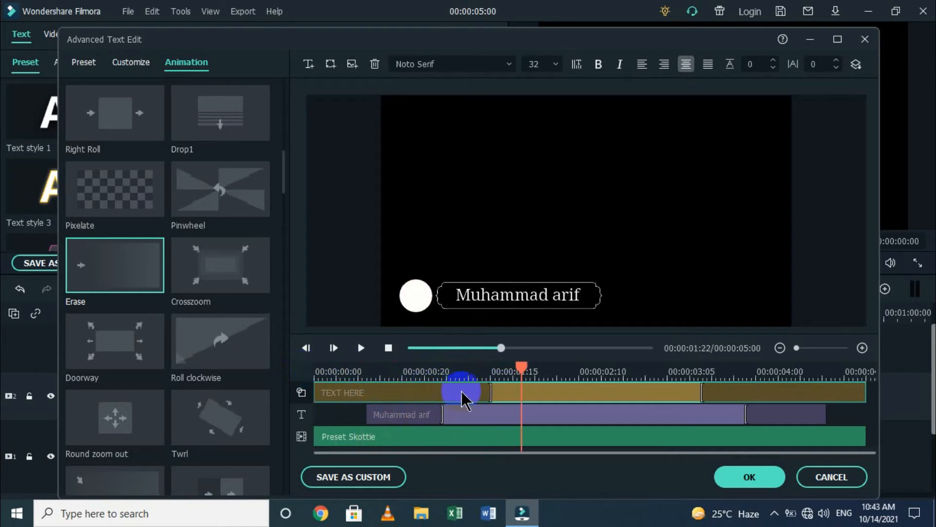
pyautogui.moveTo(493, 392)
pyautogui.mouseDown()
pyautogui.moveTo(381, 391)
pyautogui.moveTo(343, 372)
pyautogui.moveTo(308, 380)
pyautogui.mouseUp()
pyautogui.press('space')
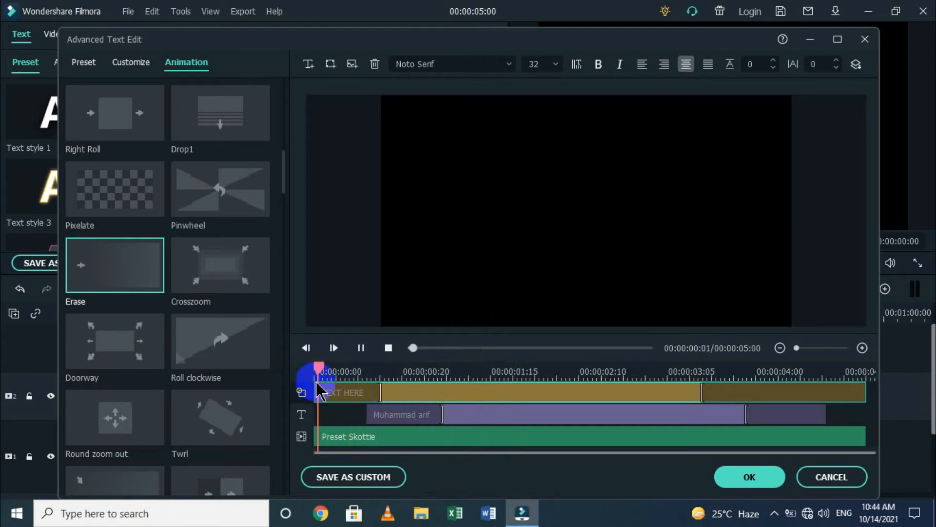
# Tweak the intro length and preview the title's erase exit near 4 seconds.
pyautogui.click(376, 382)
pyautogui.moveTo(380, 388); pyautogui.dragTo(316, 378)
pyautogui.press('space')
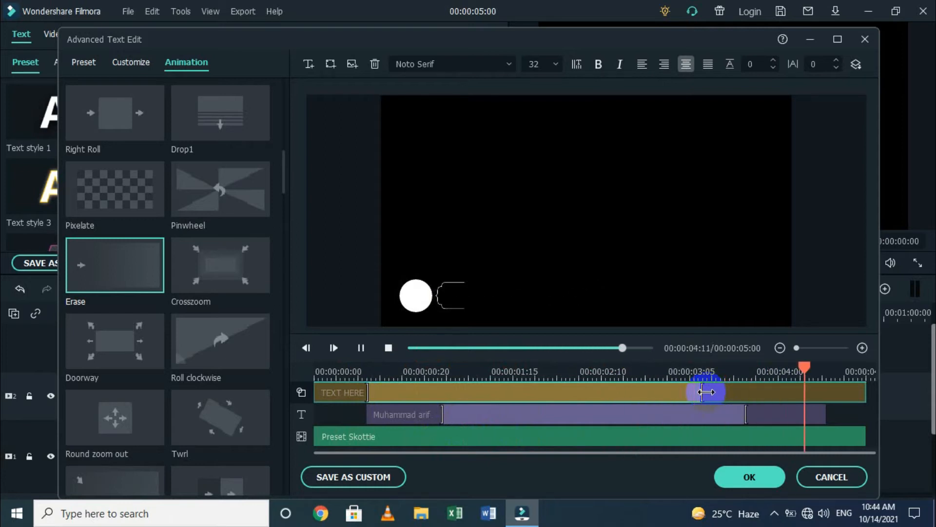
pyautogui.press('space')
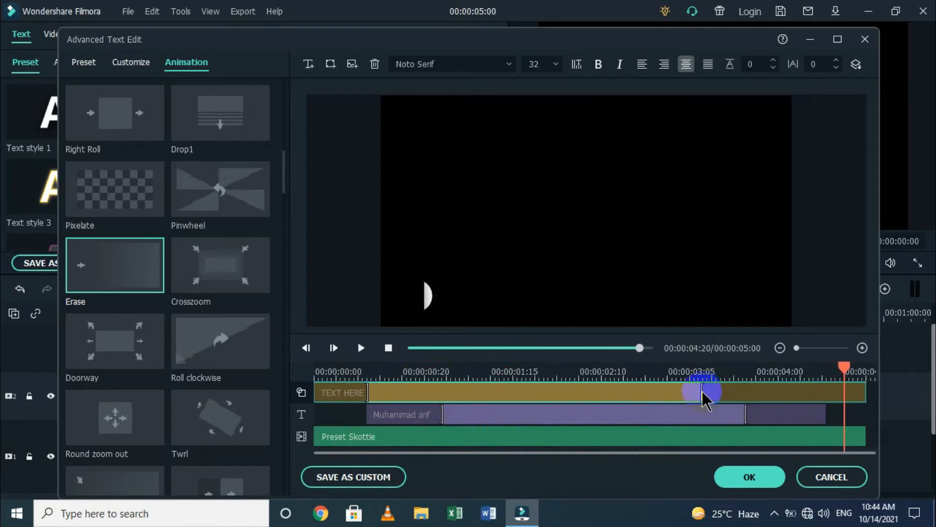
pyautogui.moveTo(706, 396); pyautogui.dragTo(736, 384)
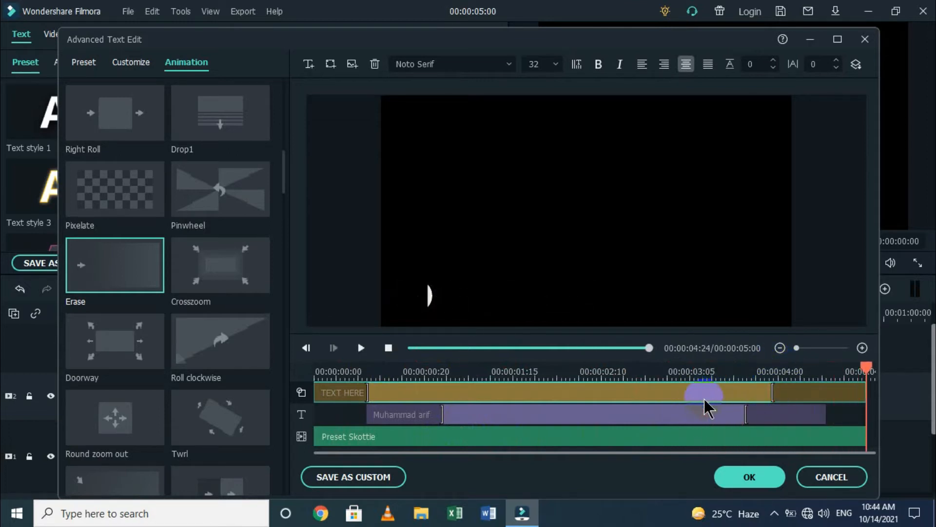
pyautogui.moveTo(776, 393); pyautogui.dragTo(694, 378)
pyautogui.press('space')
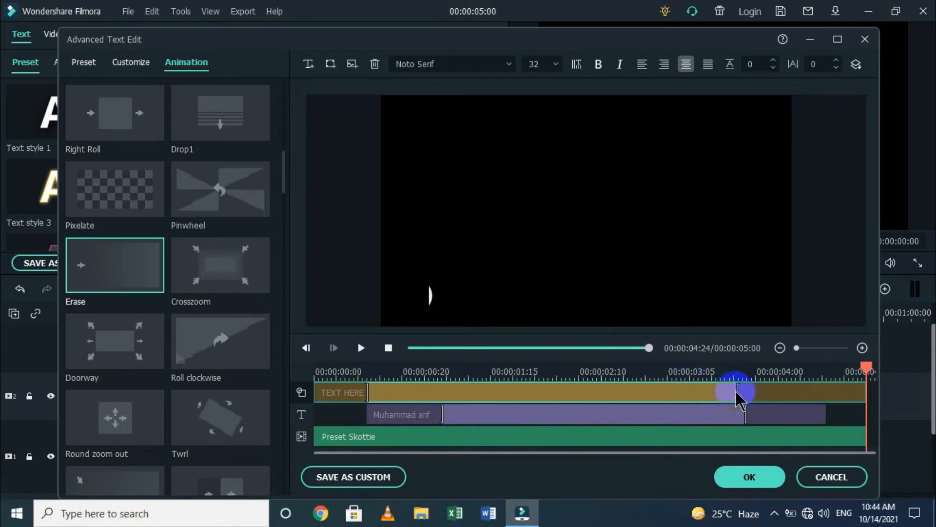
# Move the circle's outro start earlier to about three seconds and replay from the start.
pyautogui.moveTo(737, 396); pyautogui.dragTo(676, 371)
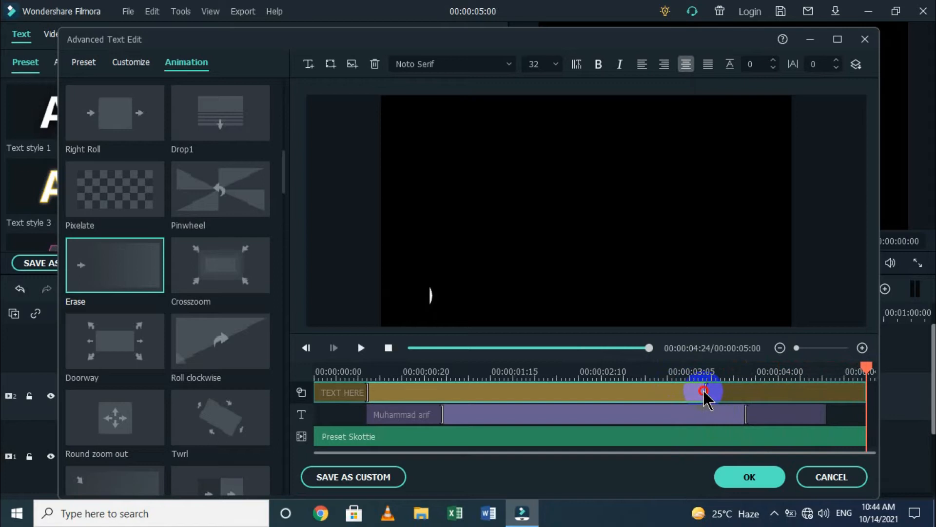
pyautogui.moveTo(709, 390)
pyautogui.mouseDown()
pyautogui.moveTo(664, 390)
pyautogui.moveTo(637, 367)
pyautogui.mouseUp()
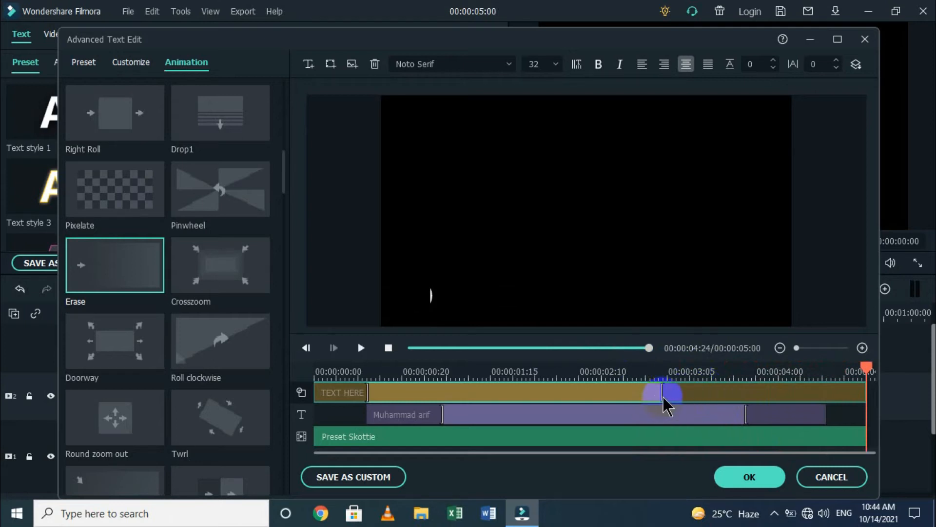
pyautogui.moveTo(663, 394)
pyautogui.mouseDown()
pyautogui.moveTo(716, 391)
pyautogui.moveTo(669, 381)
pyautogui.mouseUp()
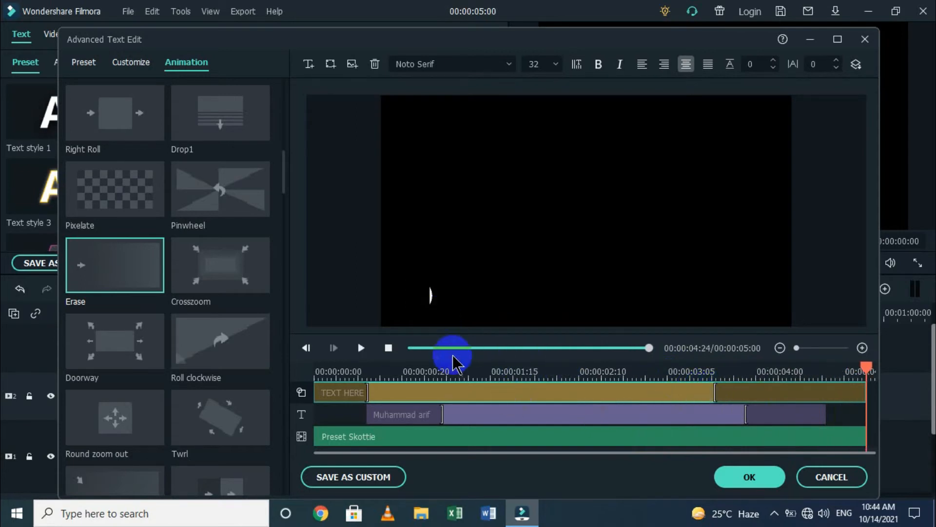
pyautogui.click(389, 347)
pyautogui.press('space')
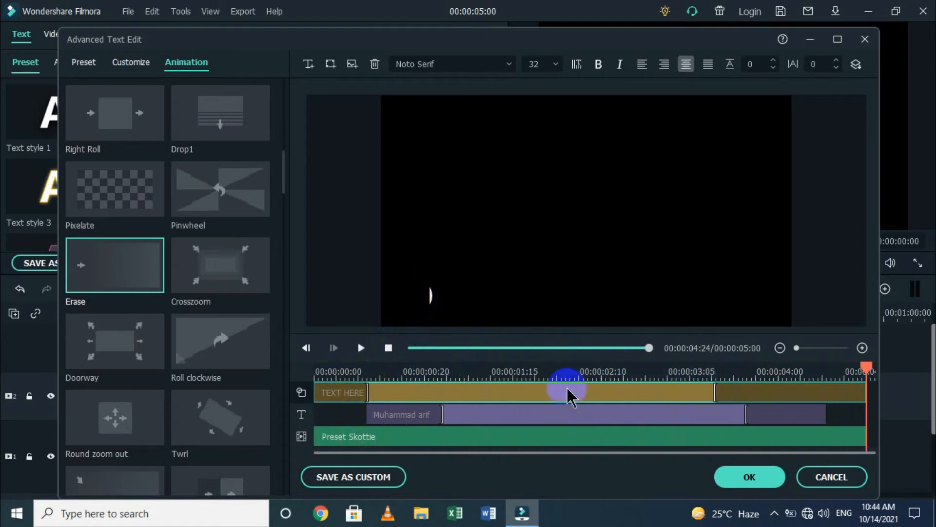
# Add the PIT-LOGO image, shrink it, and give it the Erase animation.
pyautogui.click(351, 65)
pyautogui.doubleClick(225, 126)
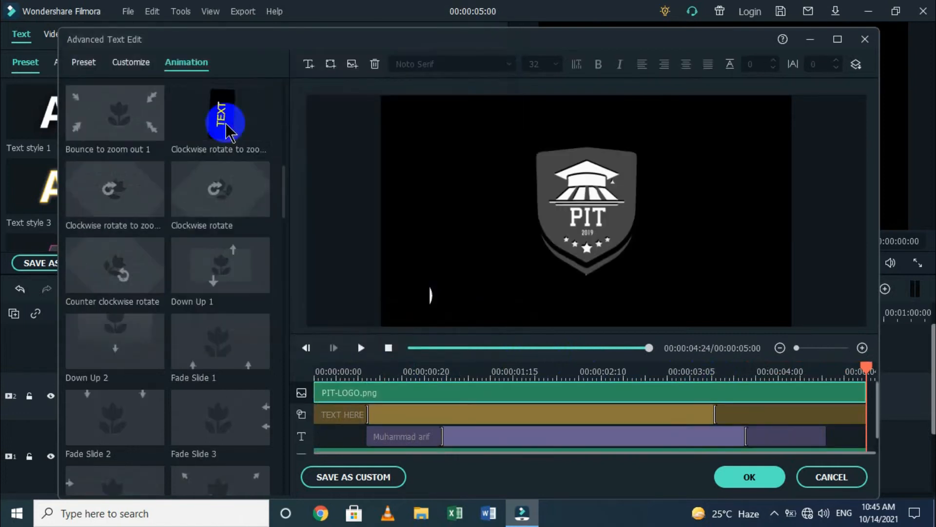
pyautogui.click(552, 194)
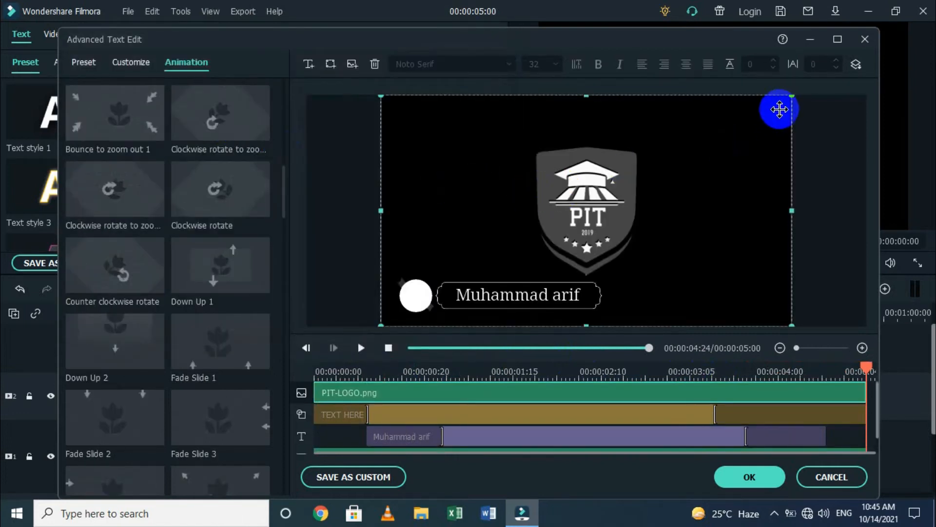
pyautogui.moveTo(791, 99); pyautogui.dragTo(502, 309)
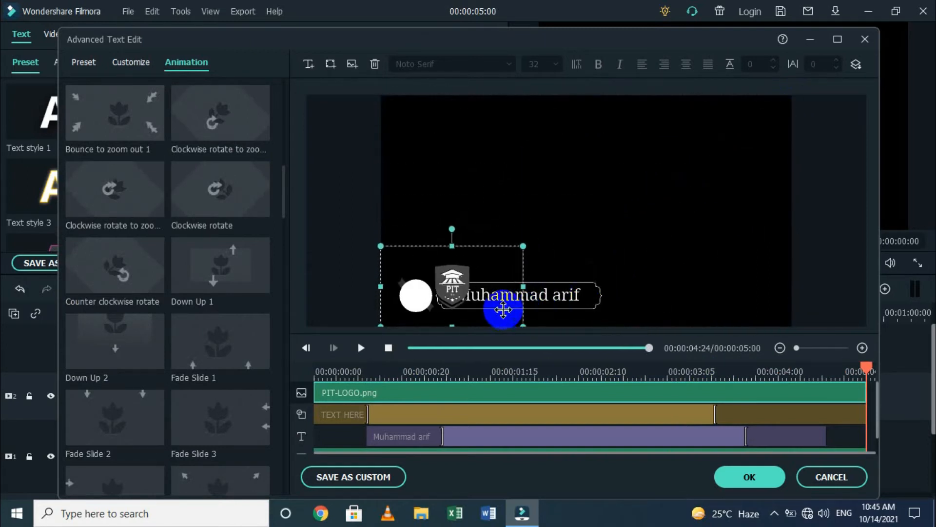
pyautogui.scroll(-15, 199, 251)
pyautogui.scroll(15, 199, 251)
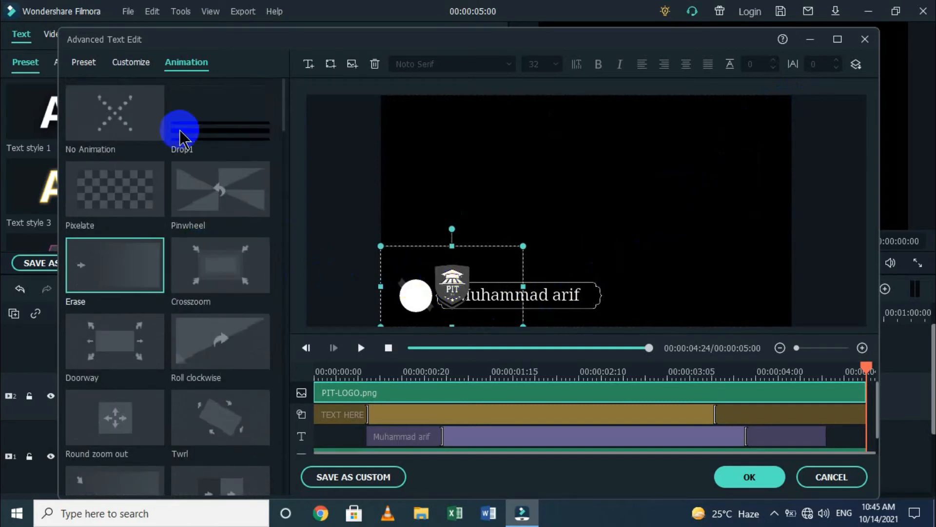
pyautogui.click(136, 261)
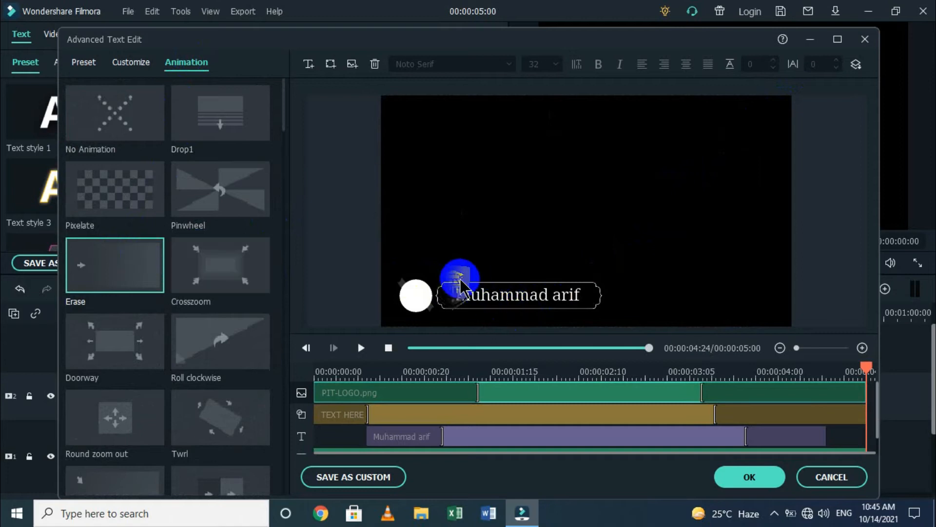
# Resize and align the PIT logo to sit inside the white circle.
pyautogui.click(457, 288)
pyautogui.moveTo(524, 247); pyautogui.dragTo(424, 296)
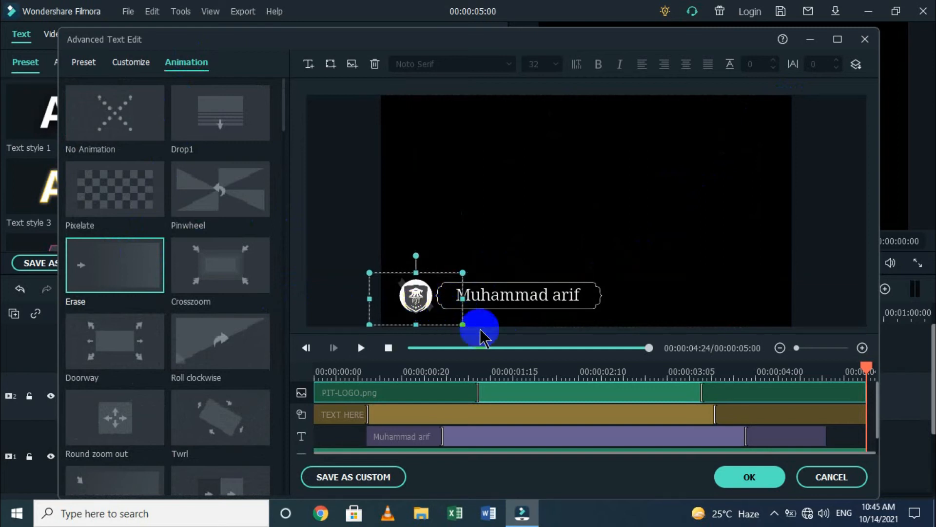
pyautogui.moveTo(419, 300); pyautogui.dragTo(419, 296)
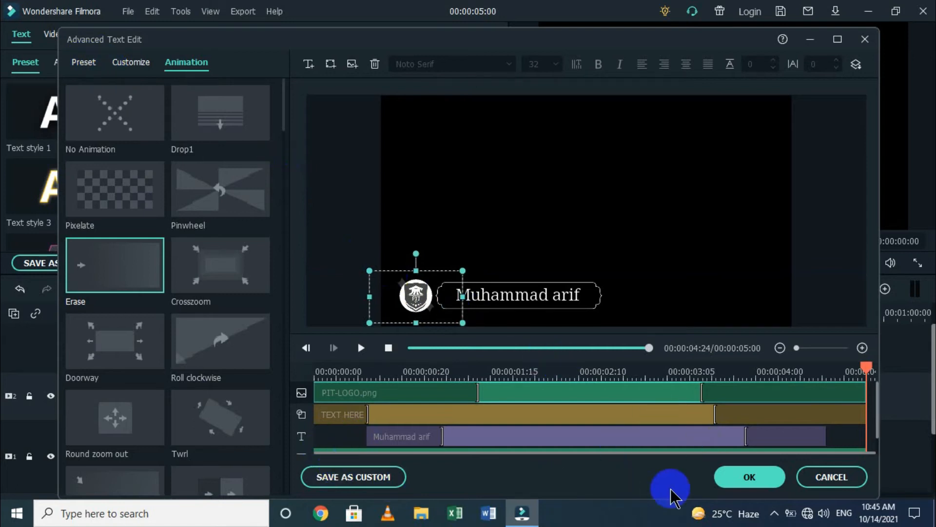
# Apply the title edits and play the lower-third in full-screen preview.
pyautogui.click(739, 483)
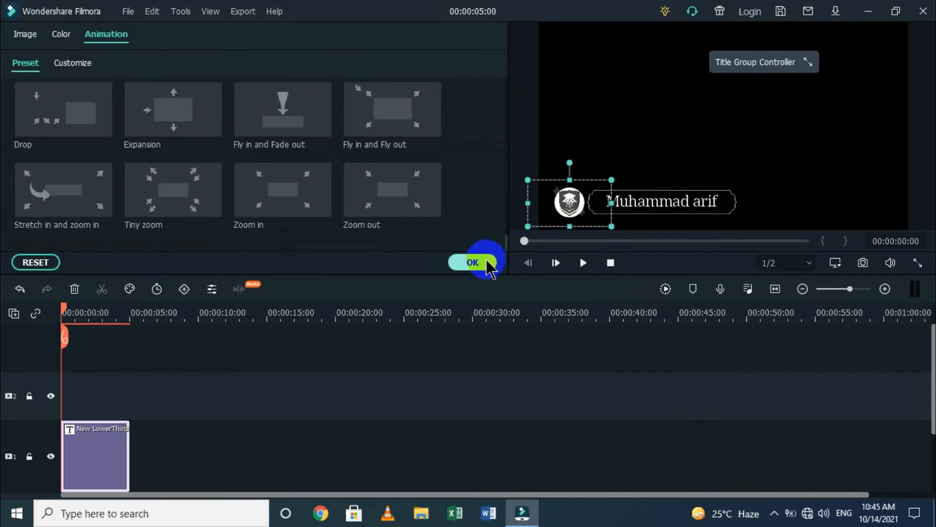
pyautogui.click(918, 262)
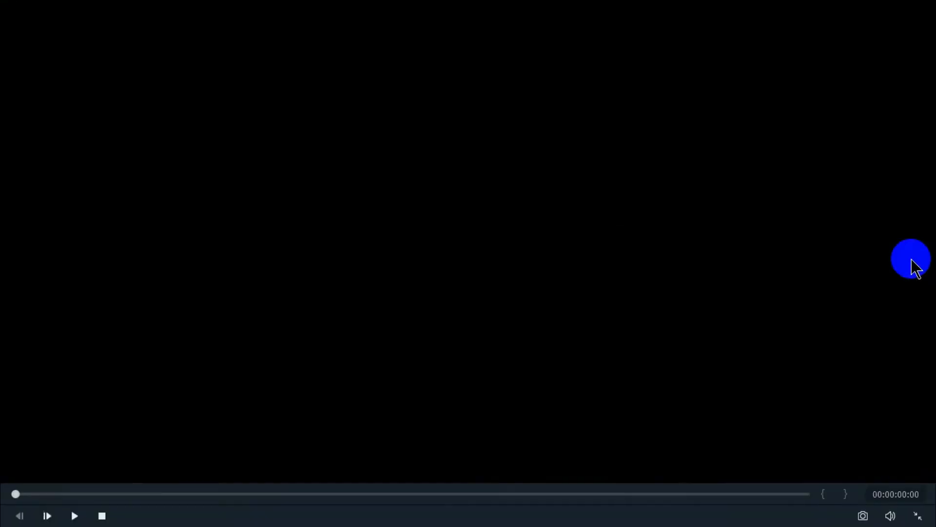
pyautogui.press('space')
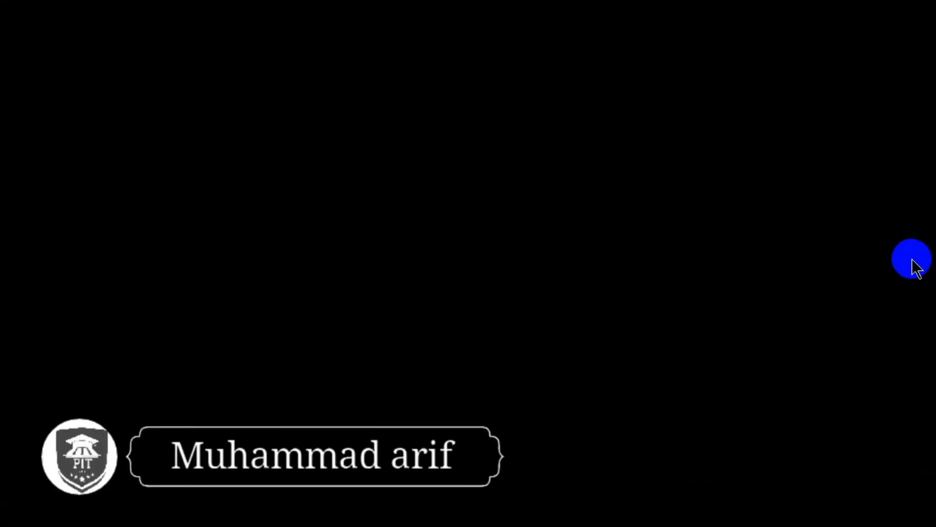
pyautogui.press('space')
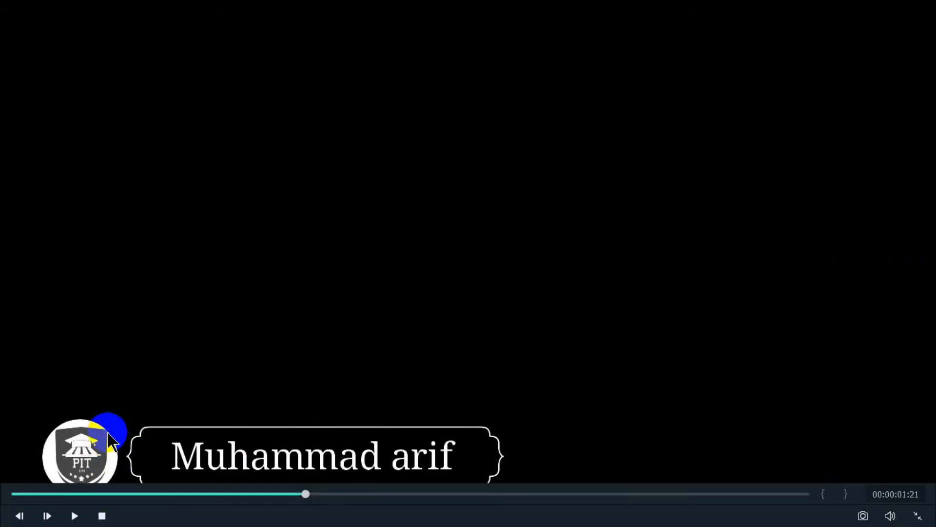
pyautogui.press('Escape')
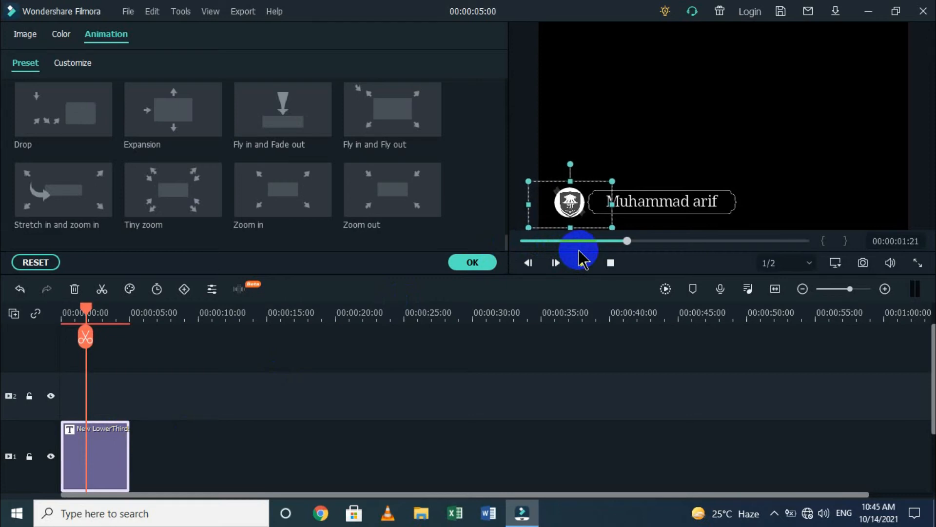
# Enable a drop shadow on the logo group (distance 10, blur 20, opacity 80).
pyautogui.moveTo(612, 227); pyautogui.dragTo(606, 226)
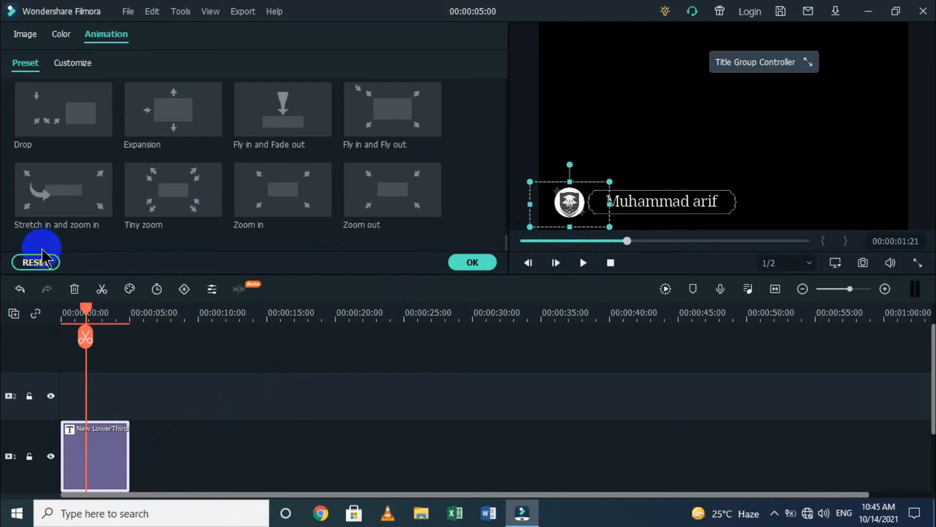
pyautogui.scroll(5, 63, 146)
pyautogui.click(62, 41)
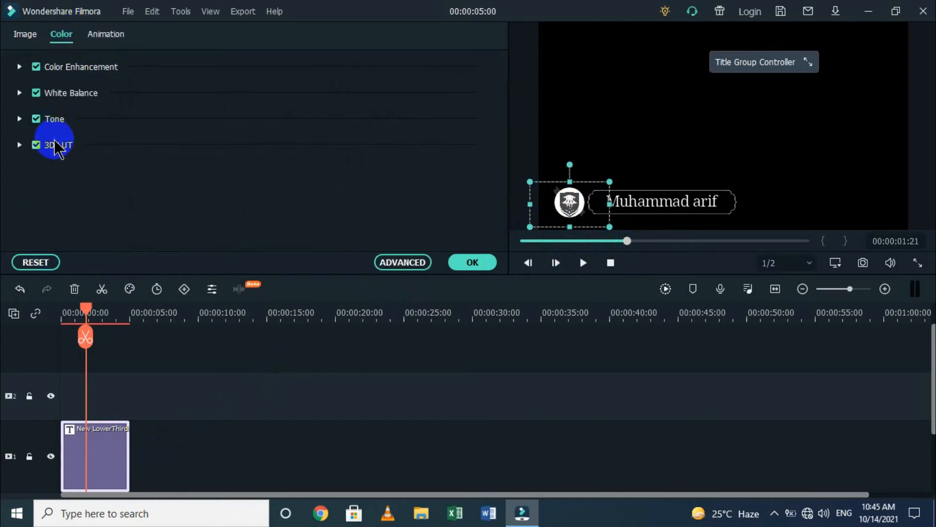
pyautogui.click(25, 41)
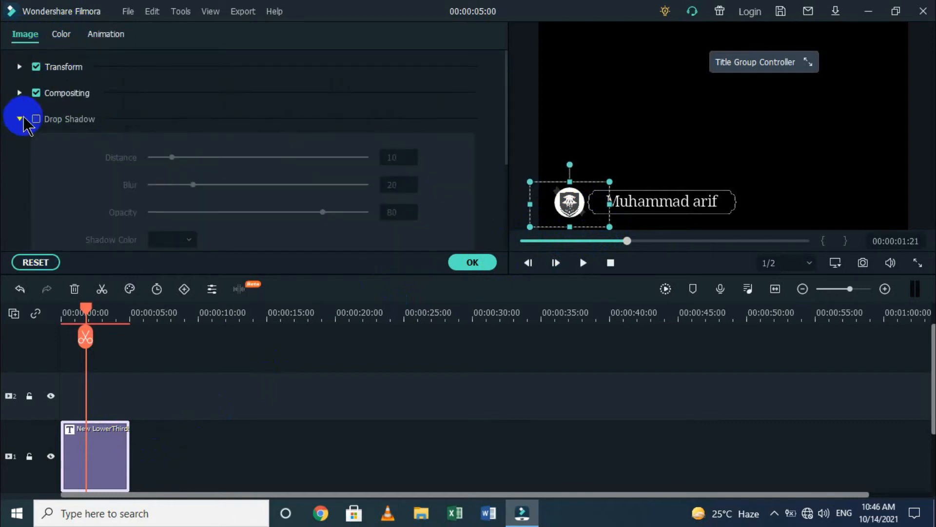
pyautogui.click(37, 119)
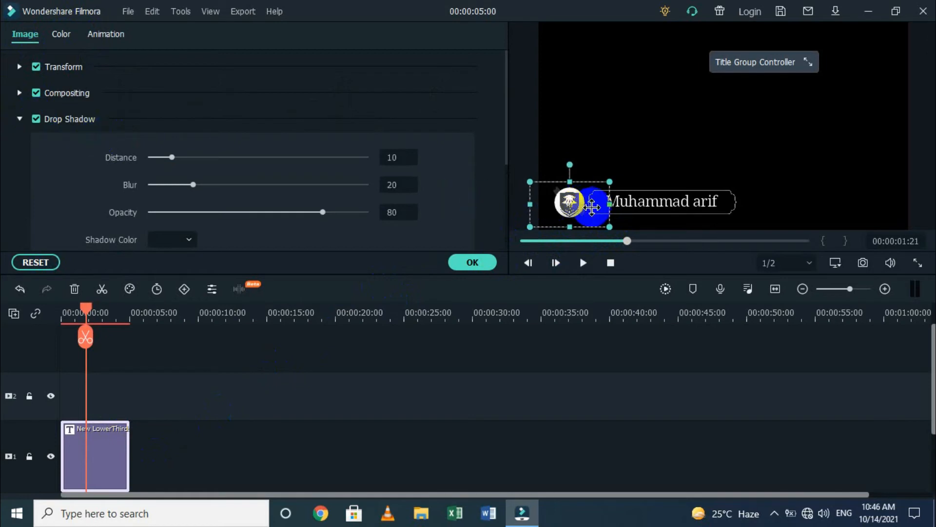
pyautogui.scroll(-3, 100, 177)
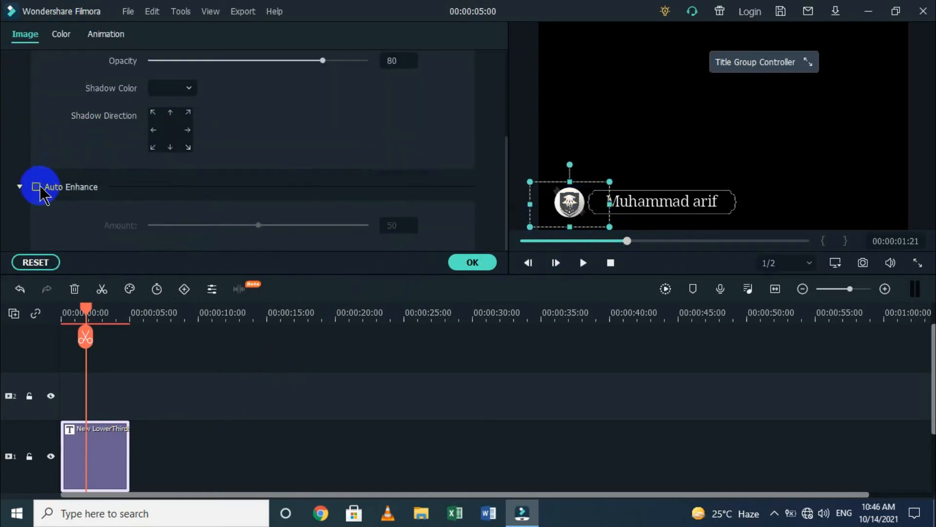
# Apply the shadow properties and watch the lower-third full screen.
pyautogui.scroll(3, 122, 205)
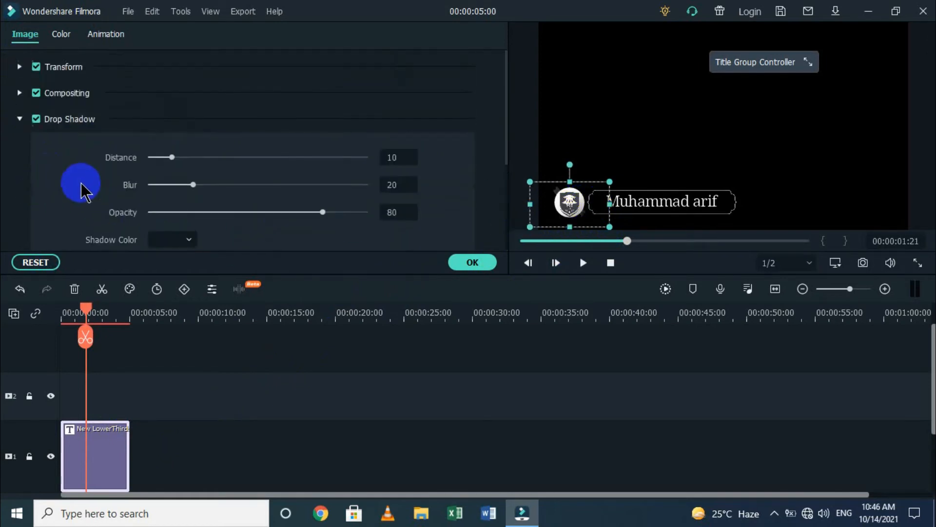
pyautogui.click(456, 264)
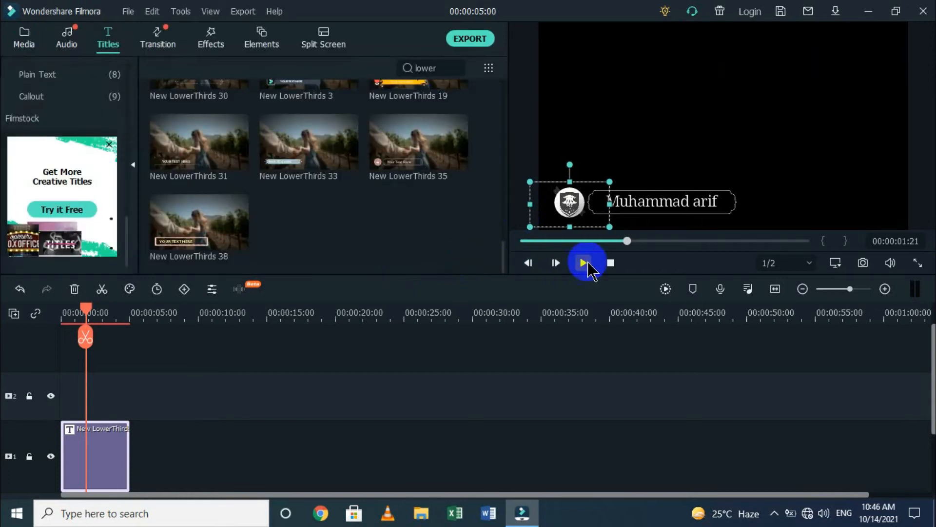
pyautogui.click(611, 262)
pyautogui.click(918, 263)
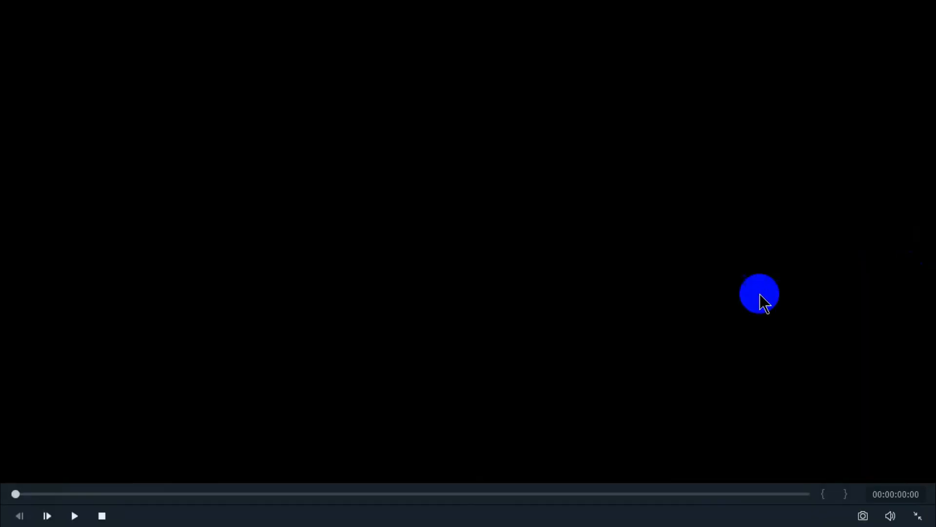
pyautogui.press('space')
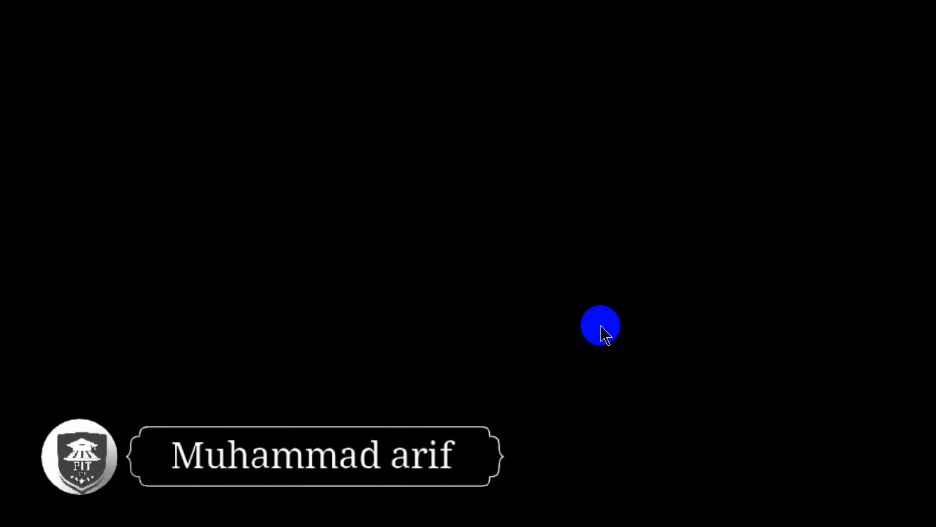
pyautogui.press('Escape')
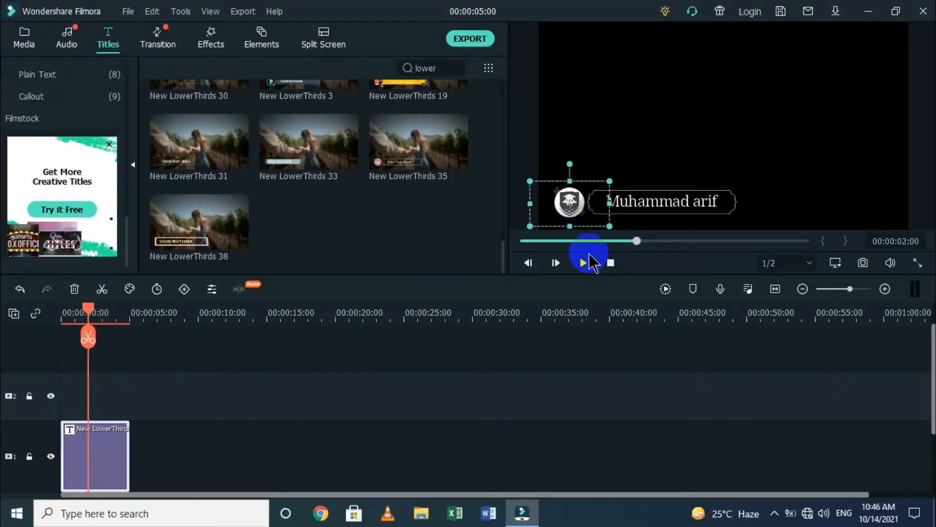
# Replay the shadowed lower-third full screen from the start a few more times.
pyautogui.click(917, 262)
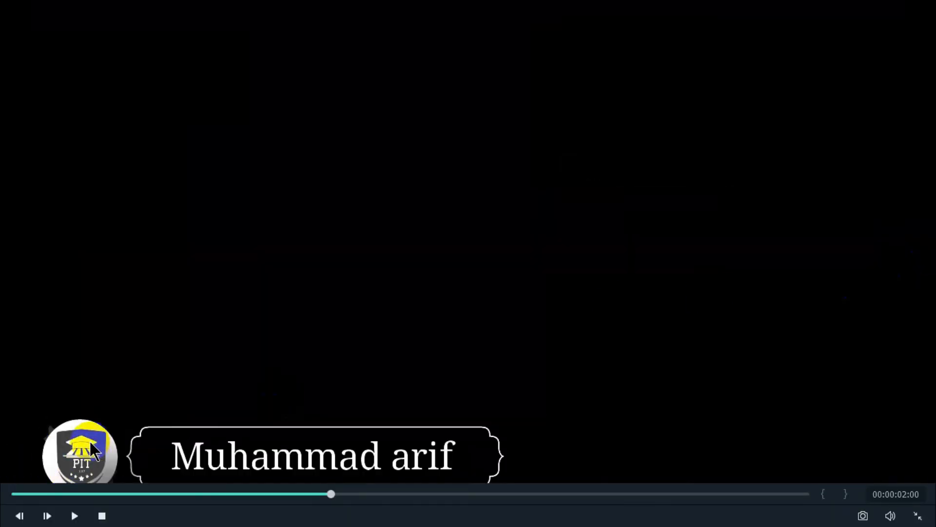
pyautogui.click(289, 352)
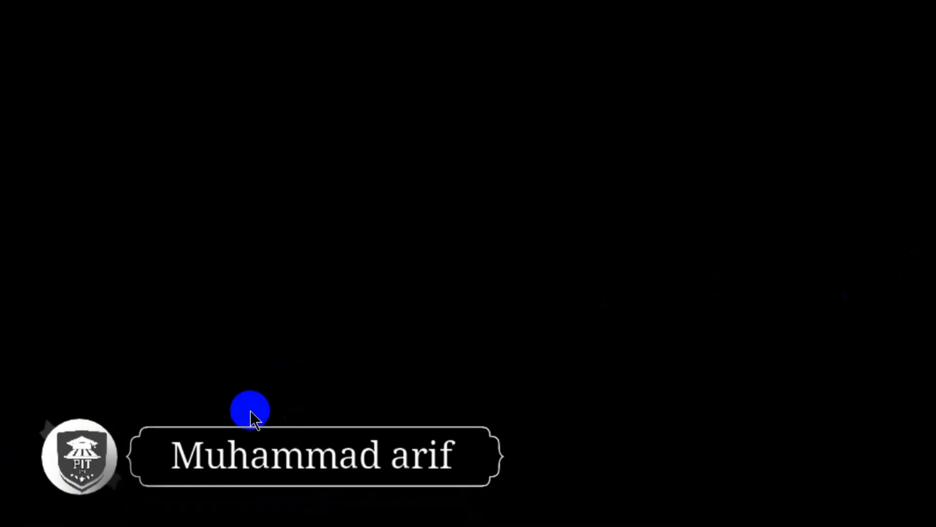
pyautogui.click(2, 489)
pyautogui.click(283, 383)
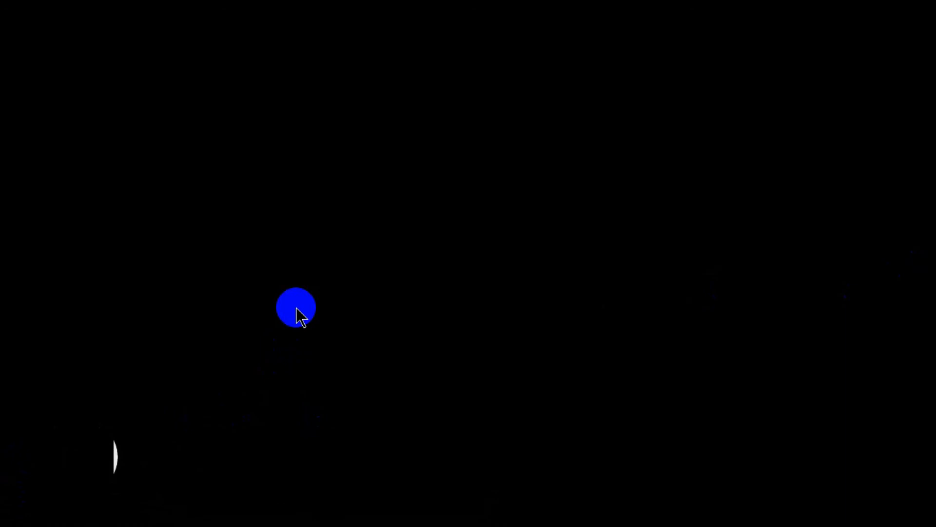
pyautogui.press('Escape')
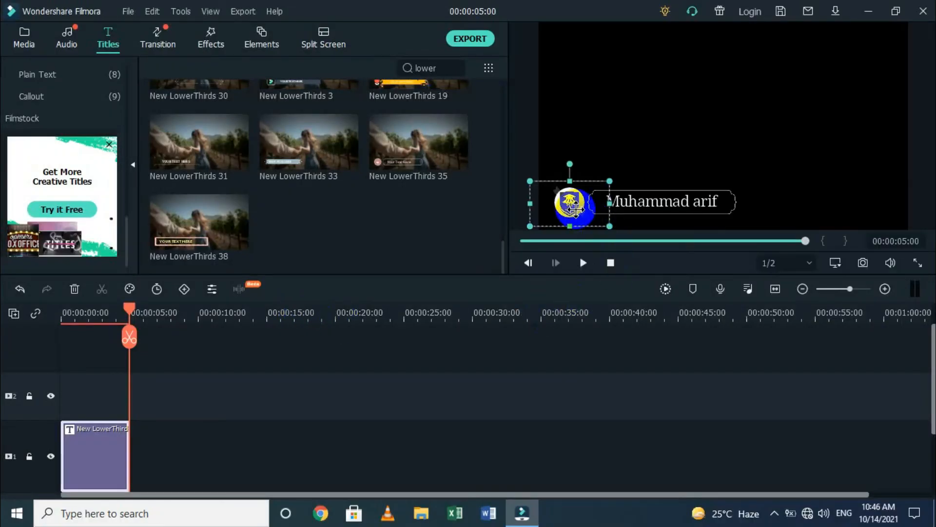
pyautogui.click(918, 263)
pyautogui.press('space')
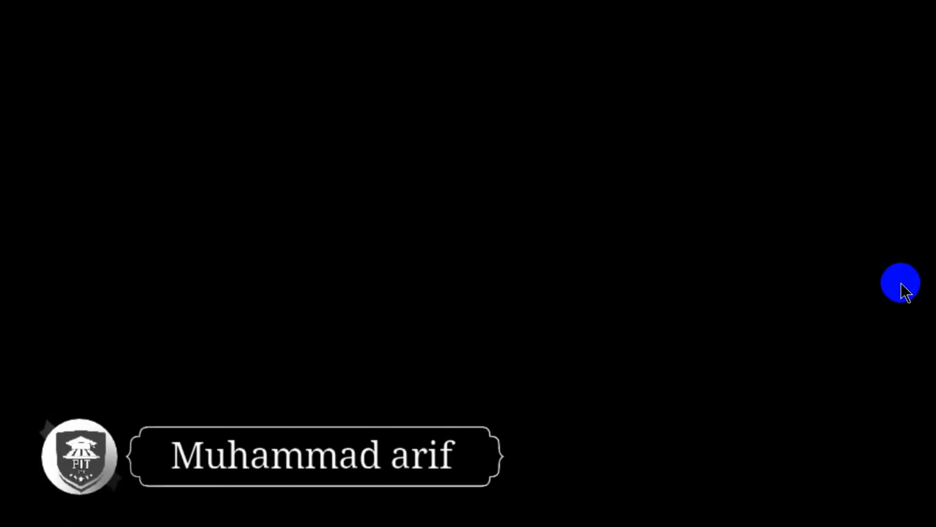
pyautogui.press('Escape')
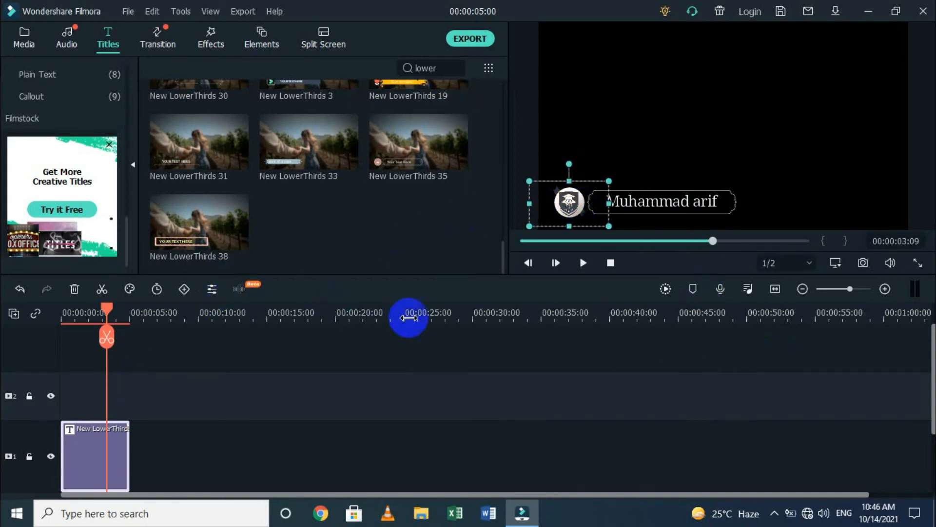
# Reopen the lower-third and save it as the Custom title preset 'Mylowerthird'.
pyautogui.doubleClick(107, 451)
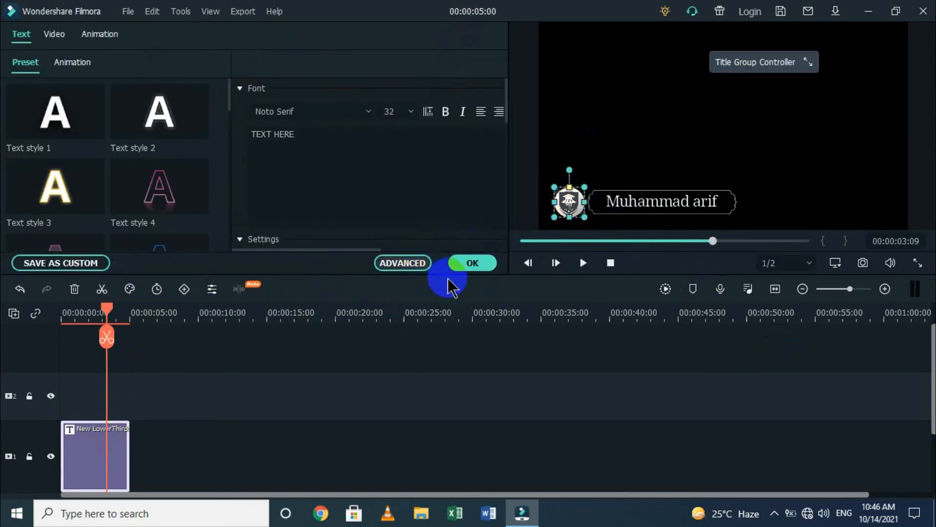
pyautogui.scroll(-1, 366, 434)
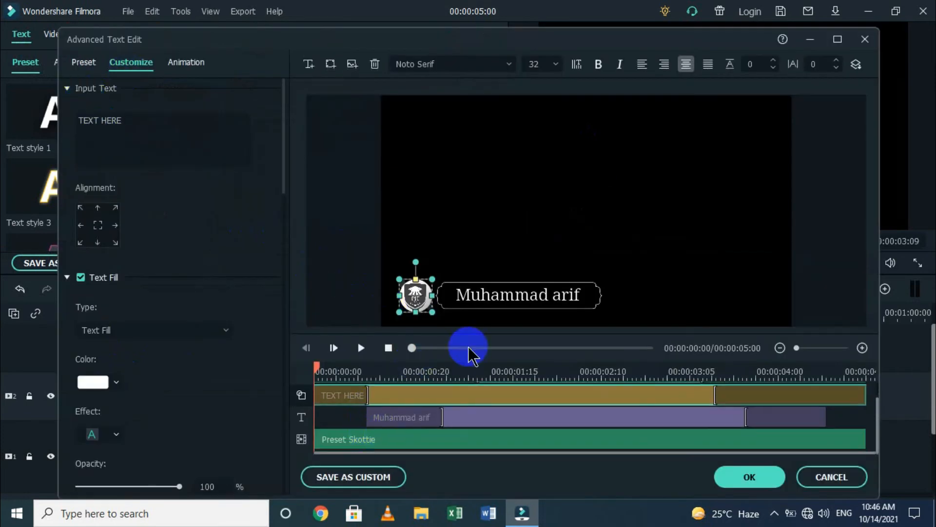
pyautogui.click(364, 475)
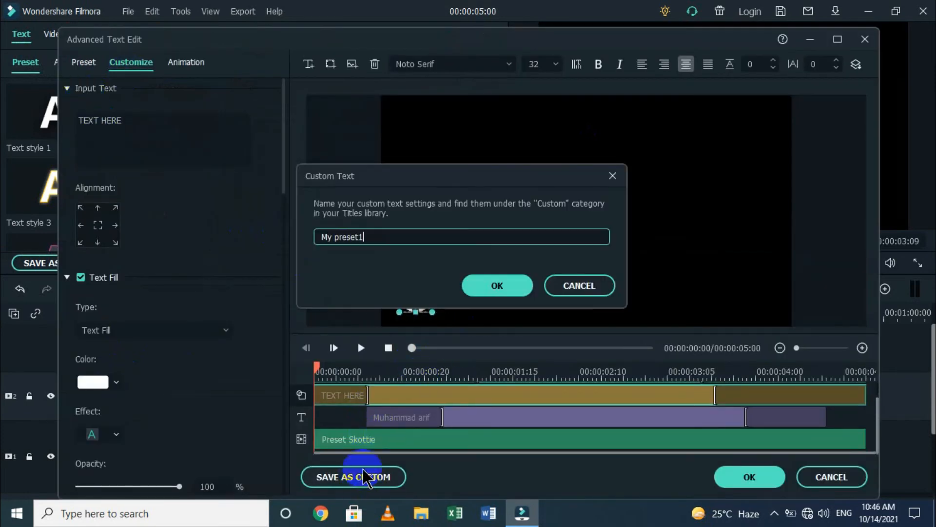
pyautogui.moveTo(418, 238); pyautogui.dragTo(228, 238)
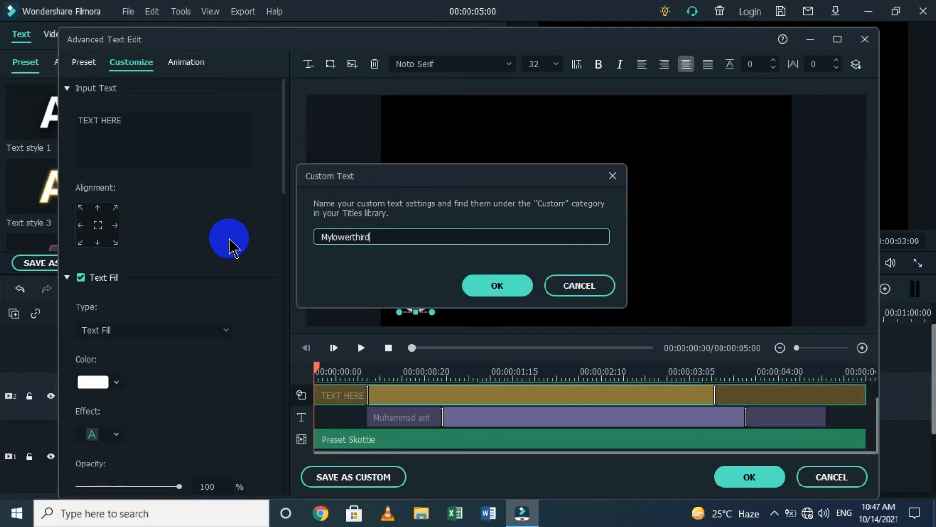
pyautogui.click(518, 286)
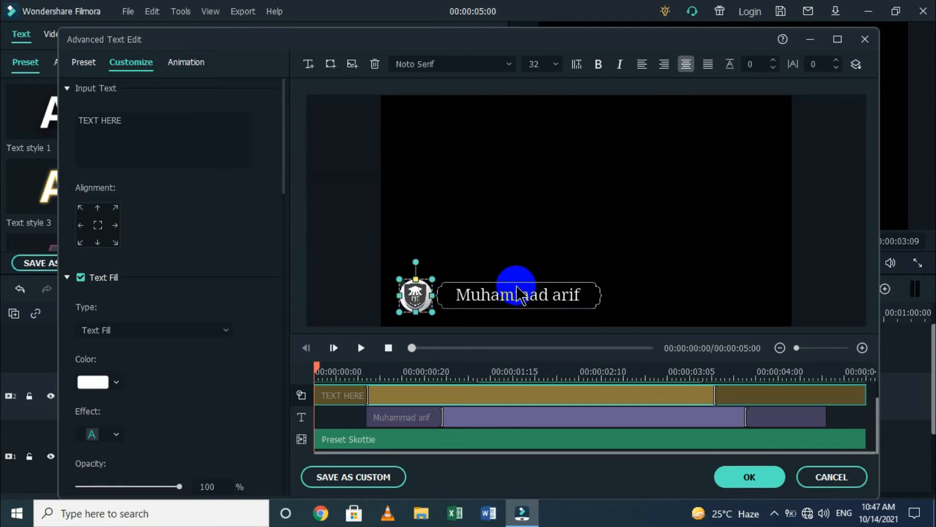
pyautogui.click(741, 480)
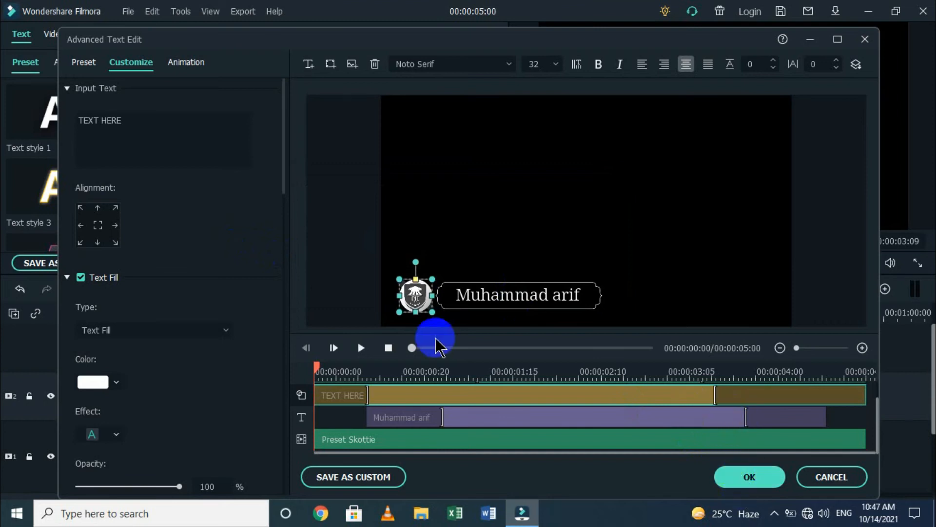
# Extend the PIT-LOGO.png animation so the logo stays on screen until about 00:00:04:00.
pyautogui.click(367, 348)
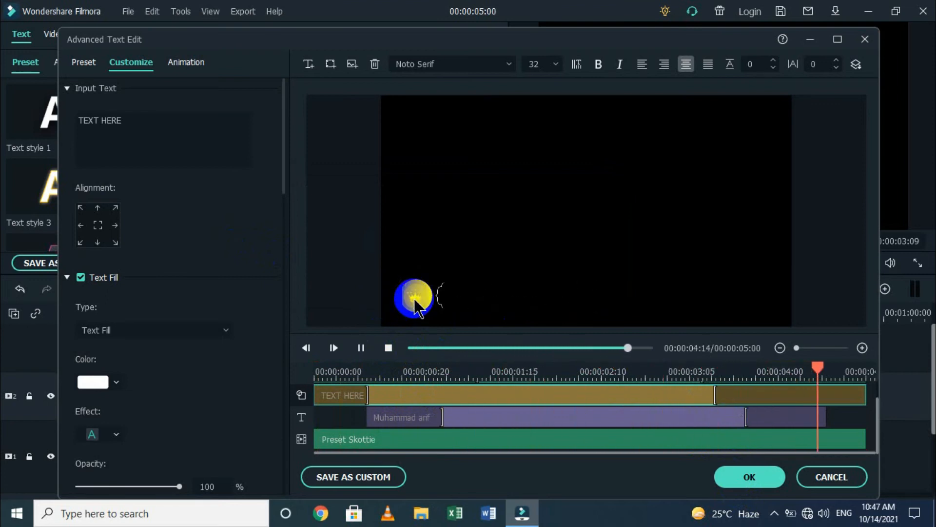
pyautogui.click(401, 416)
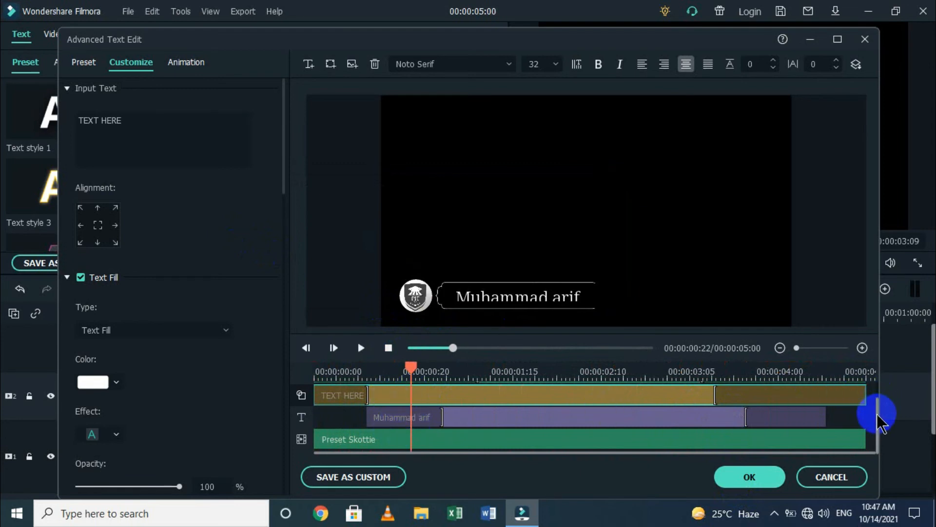
pyautogui.moveTo(877, 411); pyautogui.dragTo(885, 383)
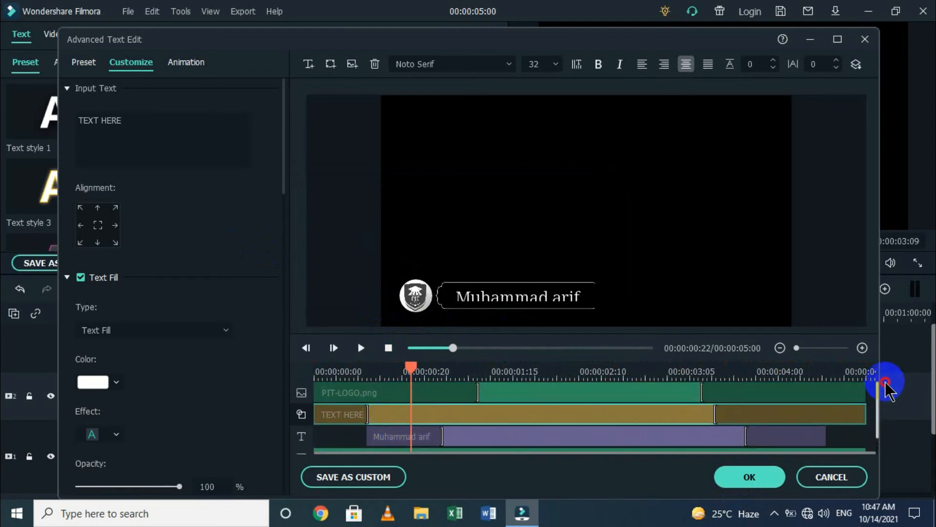
pyautogui.click(478, 393)
pyautogui.moveTo(474, 388); pyautogui.dragTo(299, 391)
pyautogui.press('space')
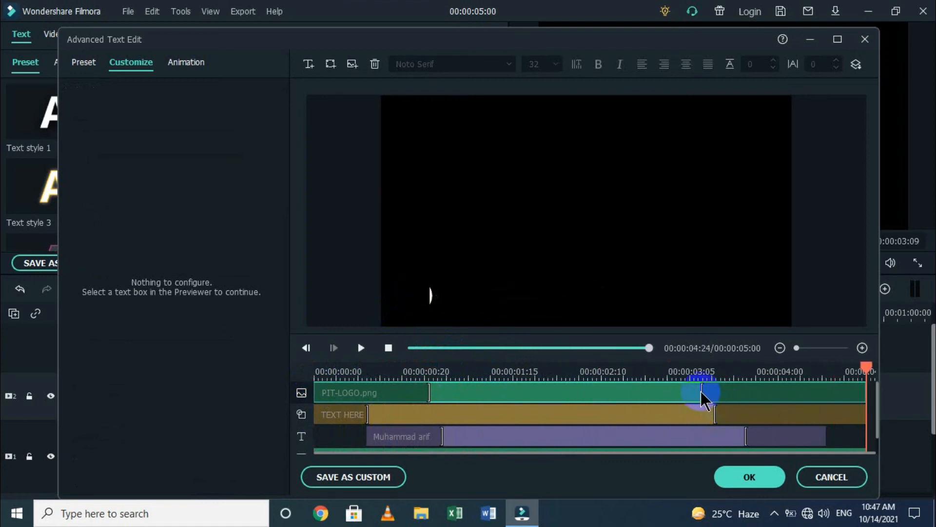
pyautogui.moveTo(705, 392); pyautogui.dragTo(763, 384)
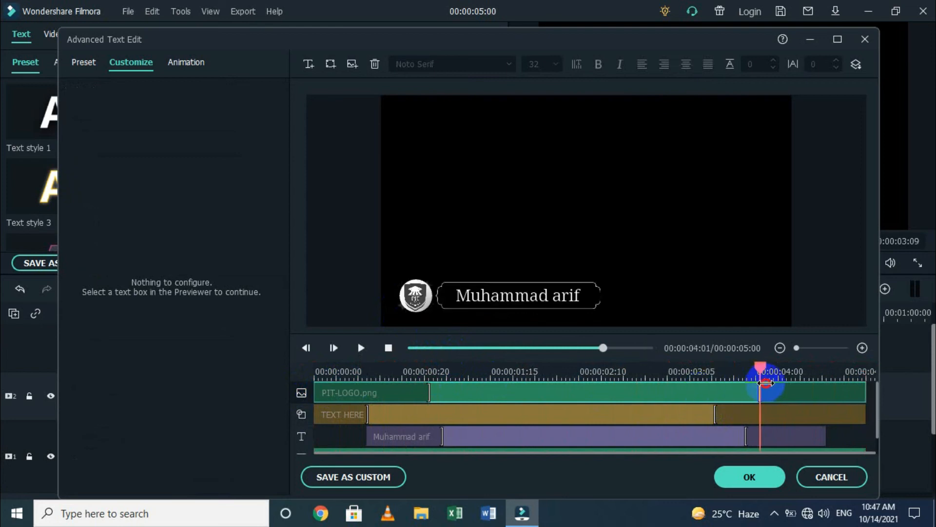
# Replay to verify the logo timing, then start a custom title preset named mylowerthird.
pyautogui.moveTo(603, 349); pyautogui.dragTo(400, 350)
pyautogui.press('space')
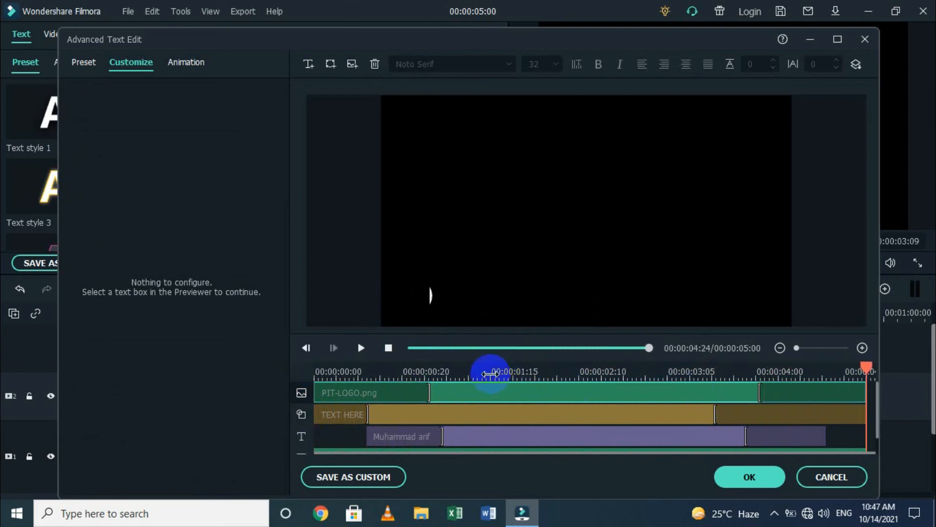
pyautogui.click(359, 476)
pyautogui.moveTo(365, 237); pyautogui.dragTo(284, 232)
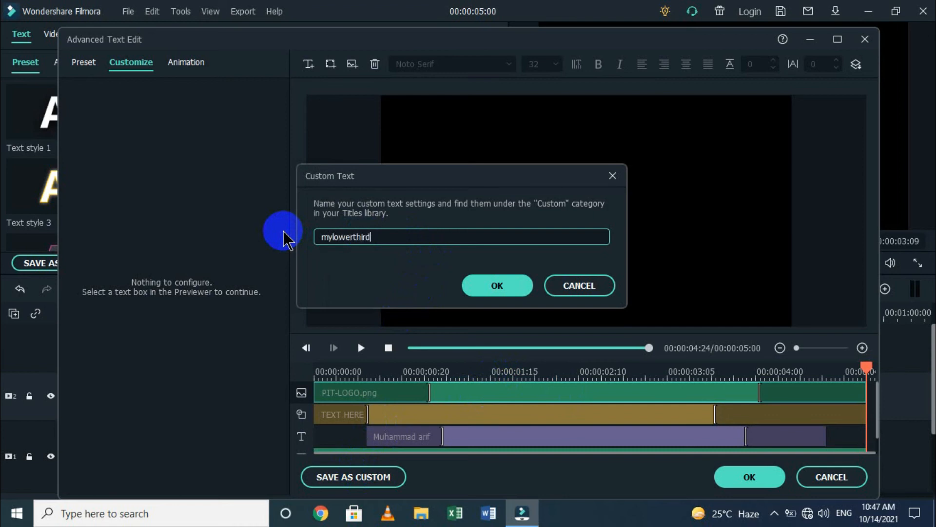
# Confirm the mylowerthird name, overwrite the existing preset, and close Advanced Text Edit with changes applied.
pyautogui.click(487, 284)
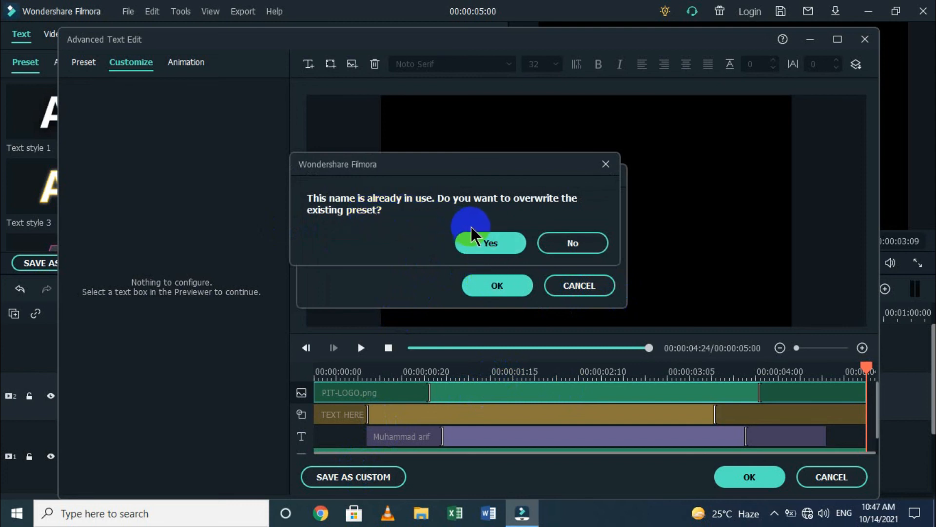
pyautogui.click(487, 246)
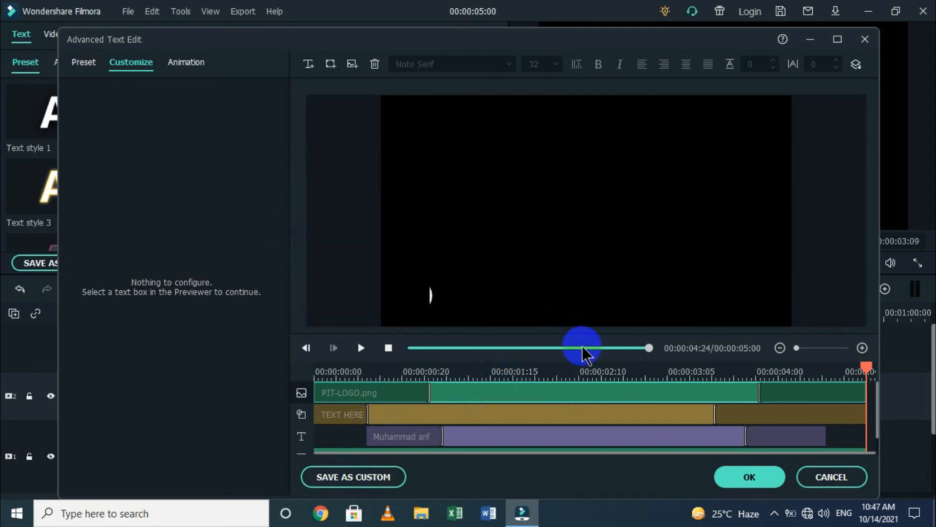
pyautogui.click(746, 475)
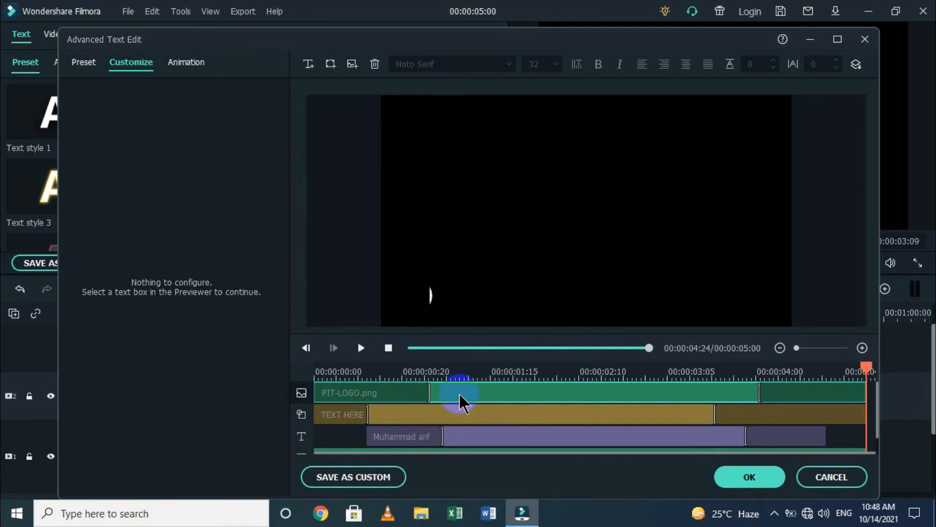
pyautogui.click(741, 476)
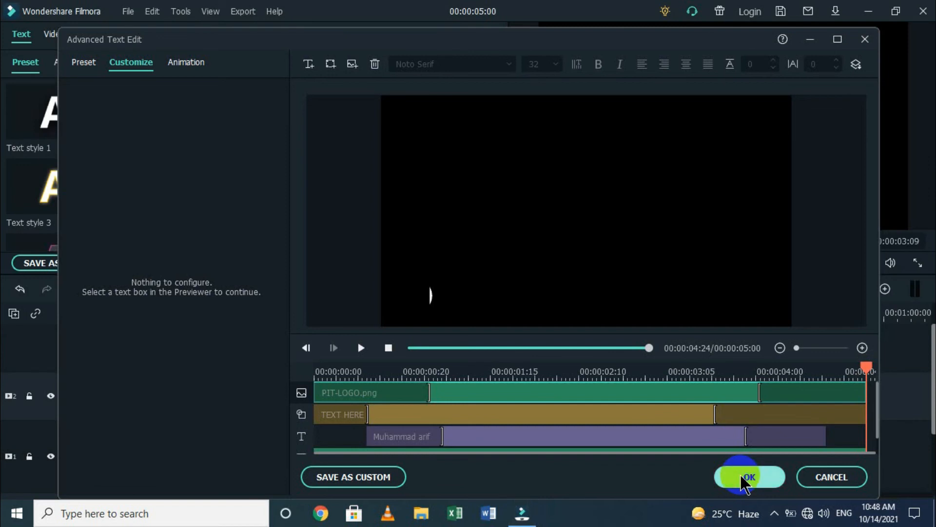
pyautogui.click(742, 478)
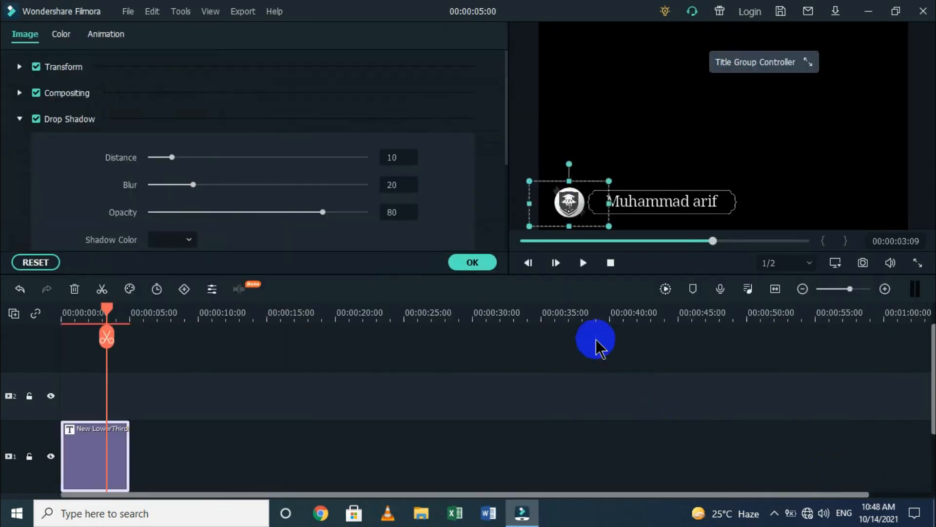
# Apply the image settings, preview the custom titles, and mark mylowerthird as a favourite.
pyautogui.click(480, 263)
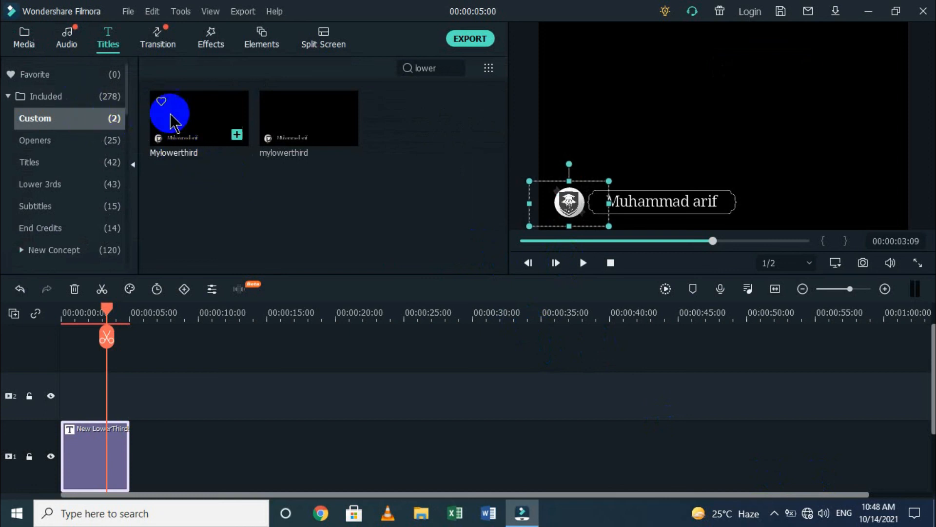
pyautogui.click(223, 137)
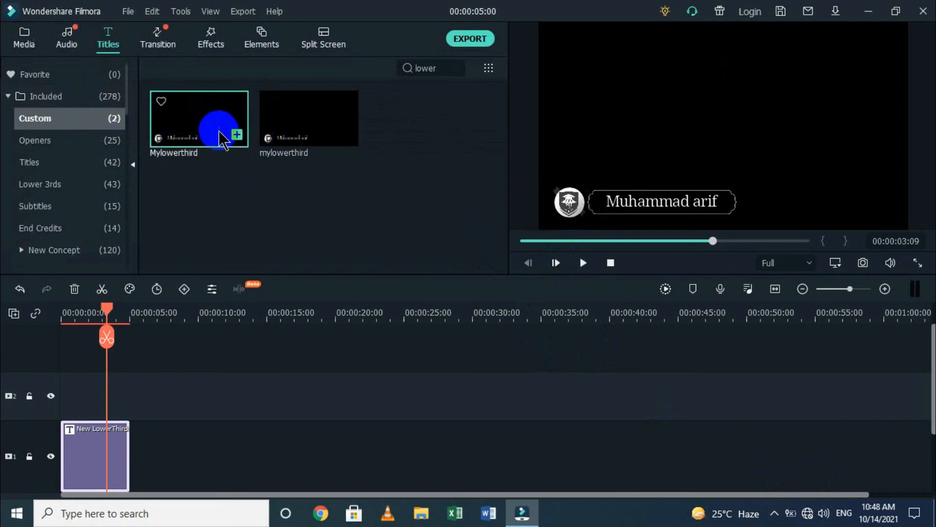
pyautogui.click(583, 266)
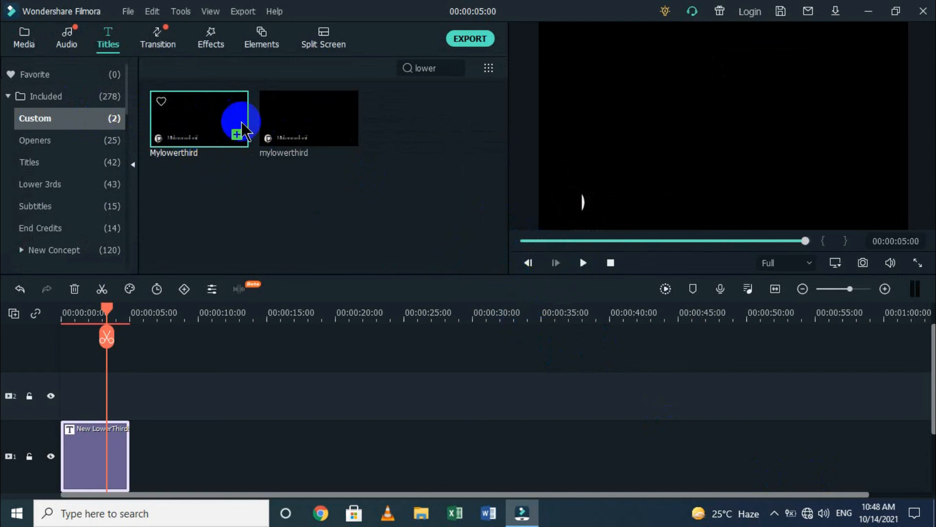
pyautogui.click(271, 110)
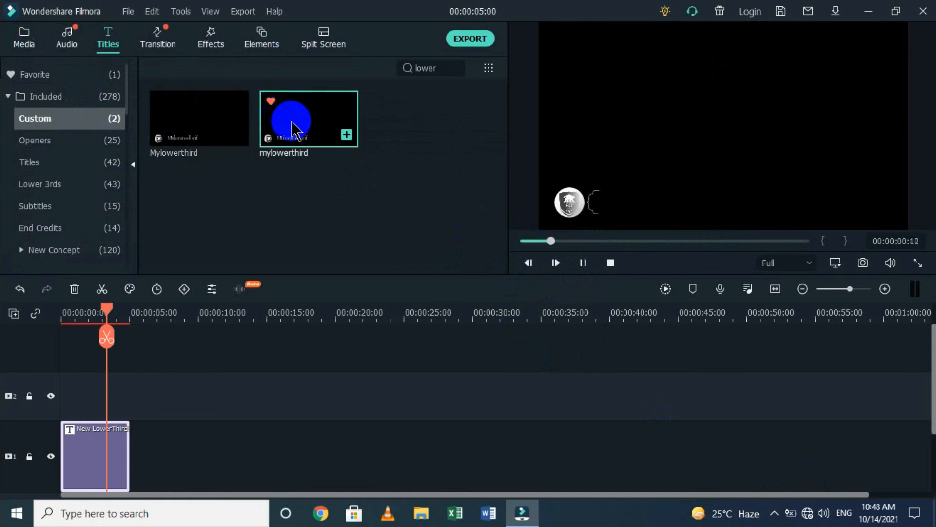
pyautogui.press('space')
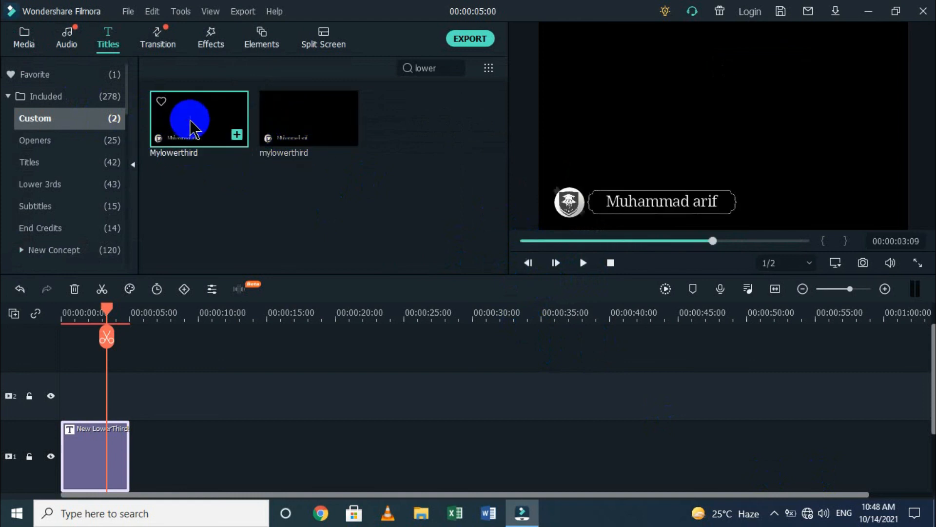
# Delete the older Mylowerthird preset and remove the New LowerThird clip from the timeline.
pyautogui.rightClick(190, 120)
pyautogui.click(215, 159)
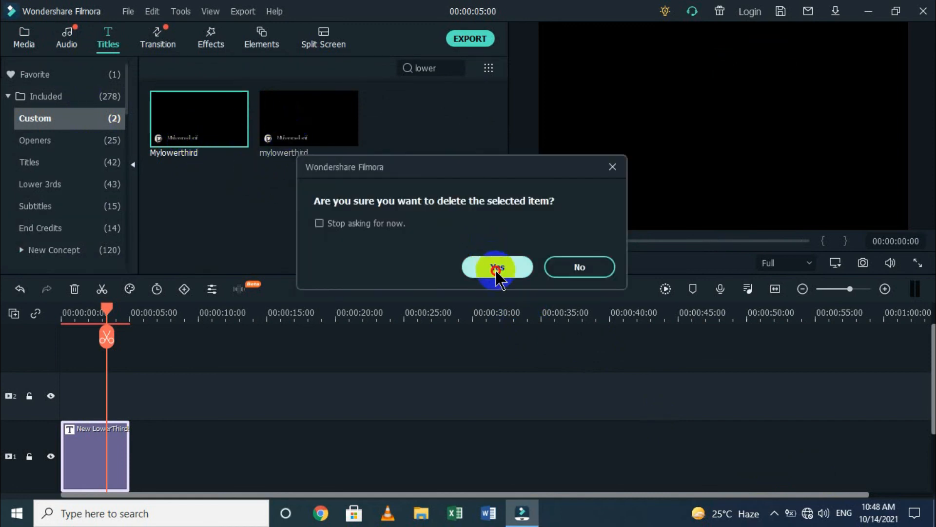
pyautogui.click(496, 267)
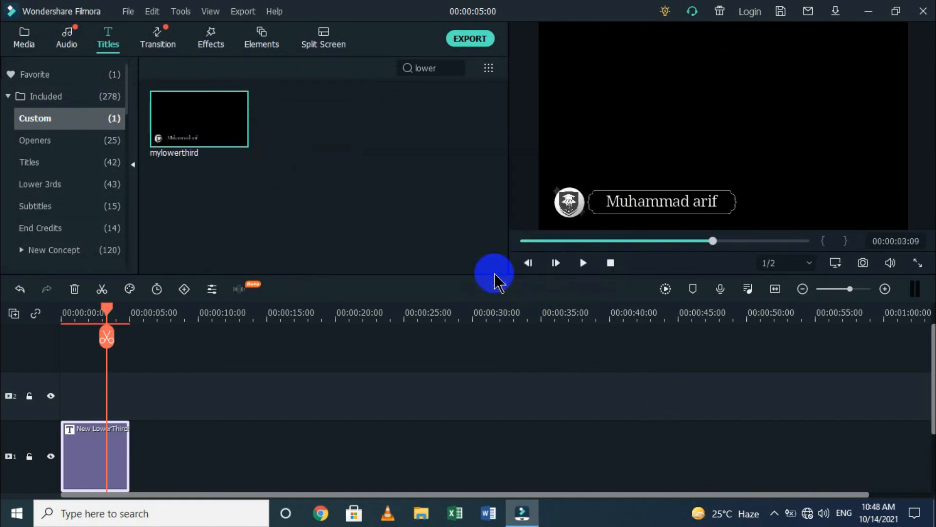
pyautogui.press('Delete')
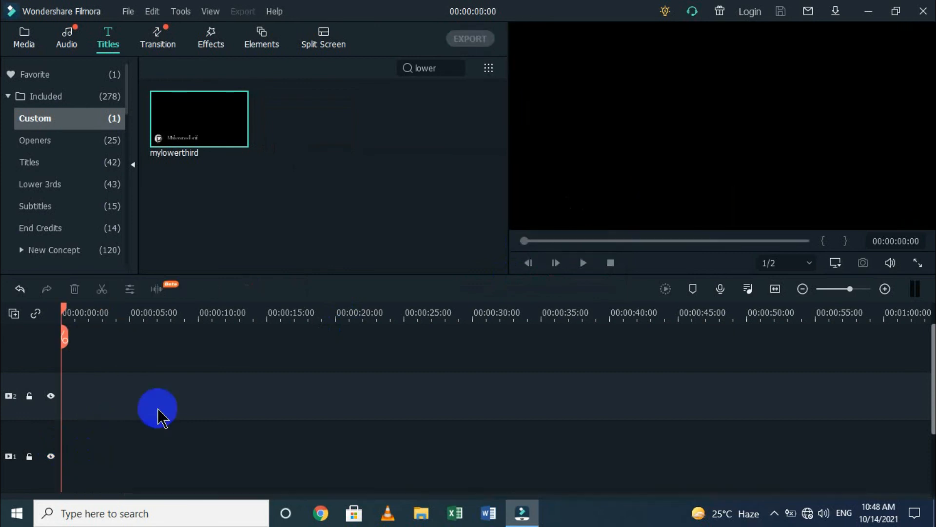
# Go to Titles > Included > Custom and play the mylowerthird preset preview.
pyautogui.click(80, 41)
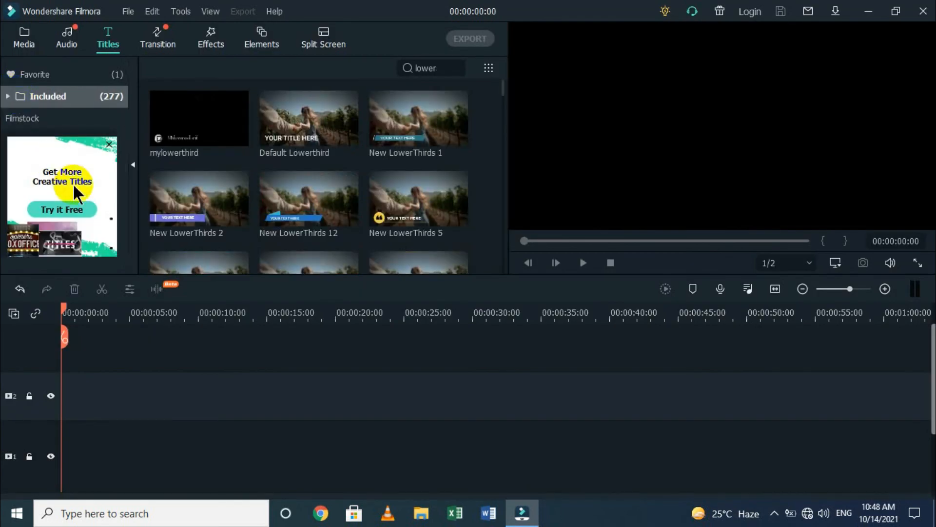
pyautogui.click(85, 97)
pyautogui.click(66, 119)
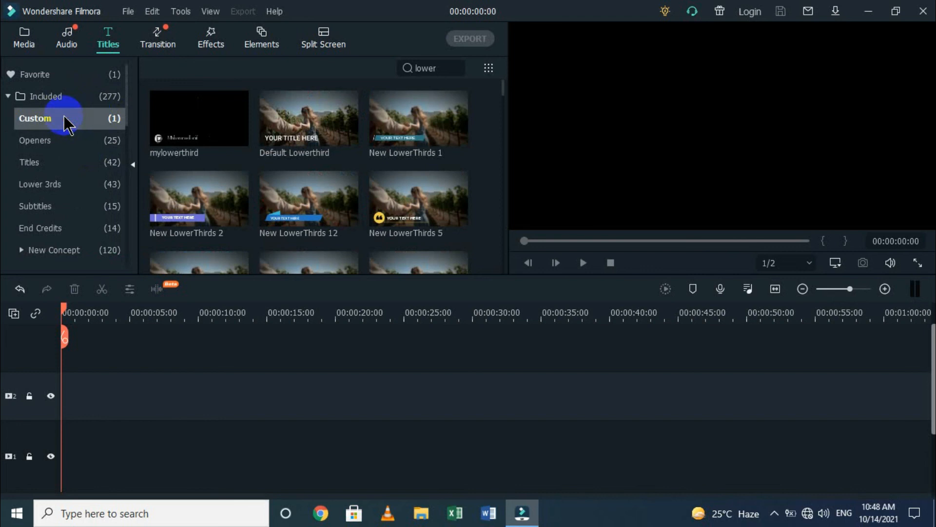
pyautogui.click(178, 120)
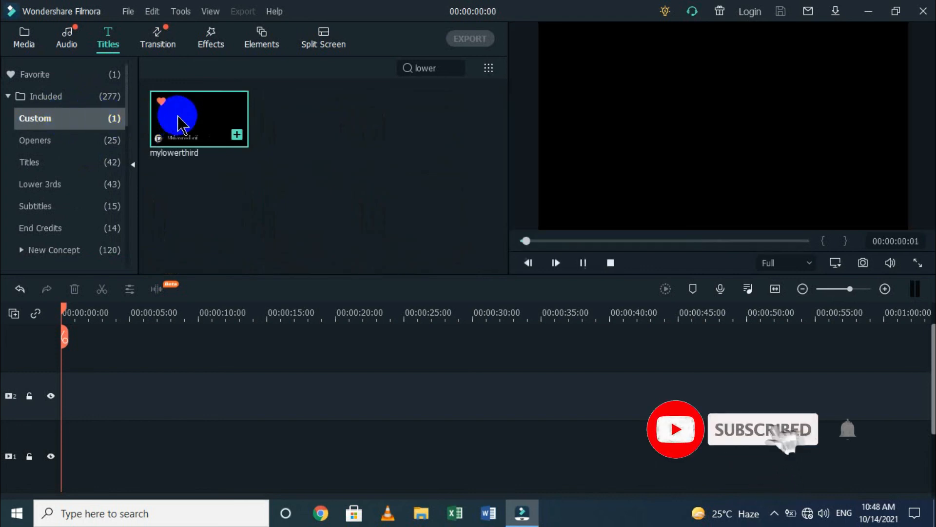